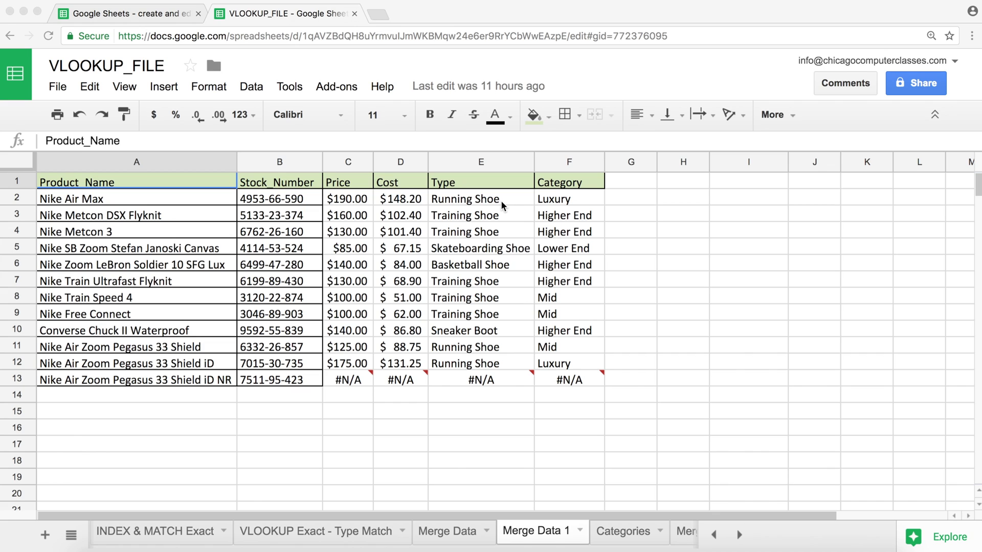
Review the lookup formulas down Merge Data 1's Type column E
click(498, 203)
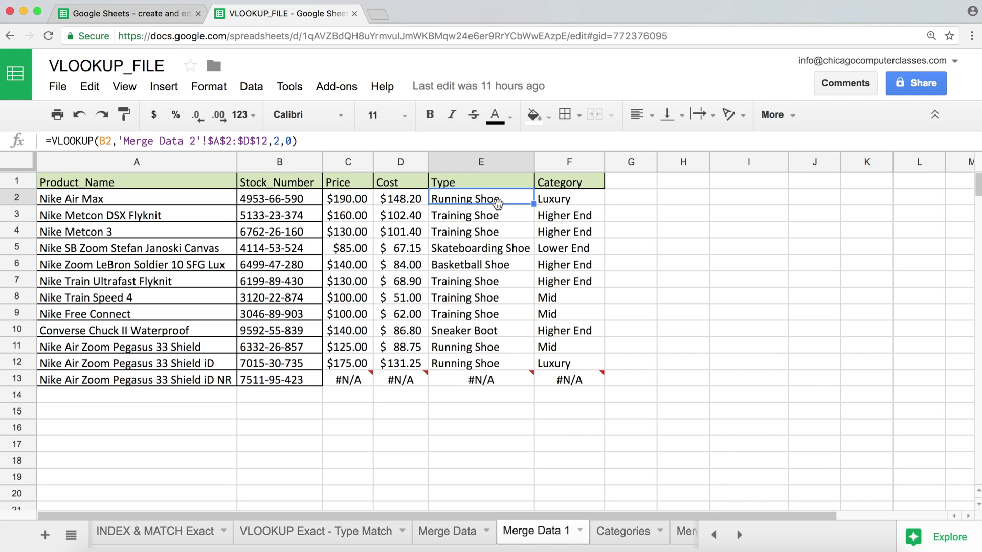
click(498, 231)
click(499, 281)
click(503, 330)
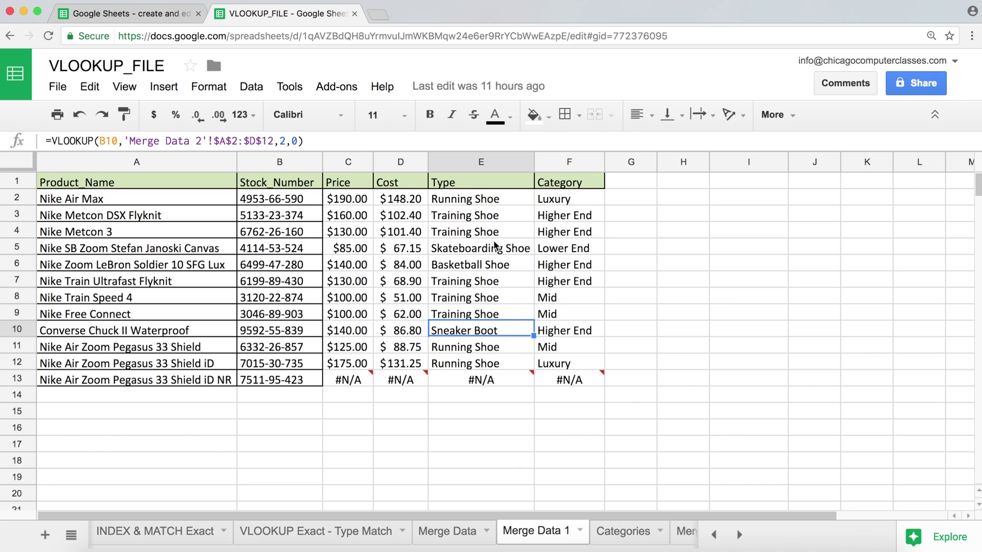
click(484, 200)
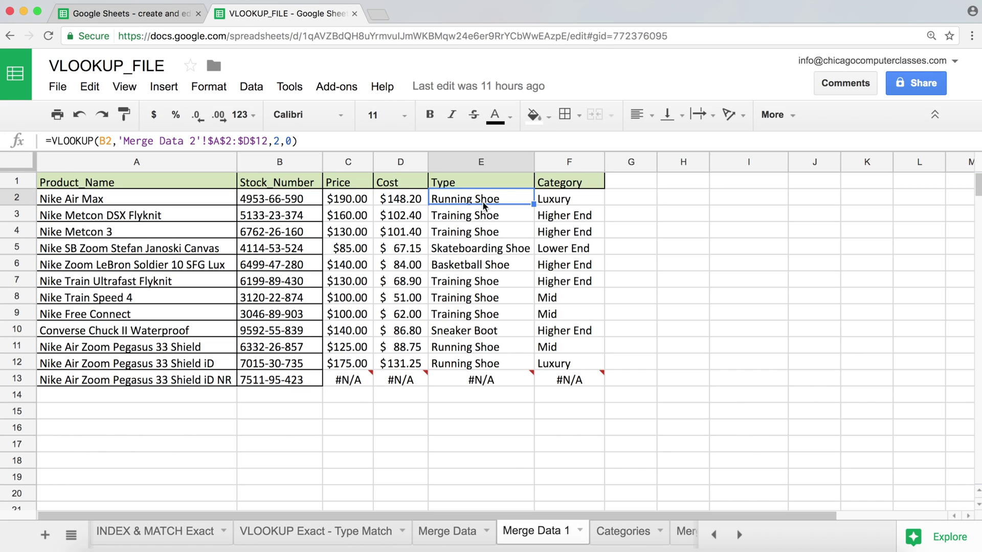
click(485, 230)
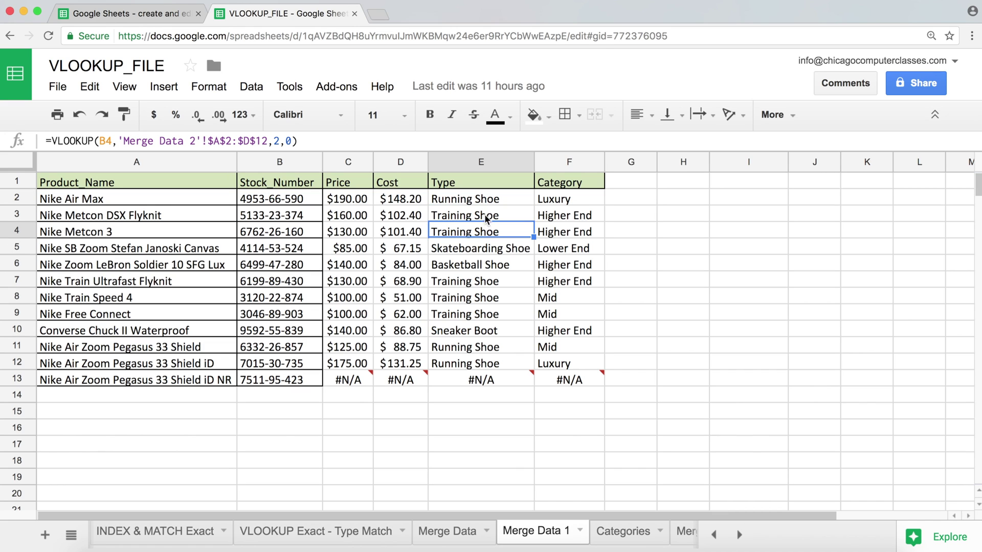
click(487, 201)
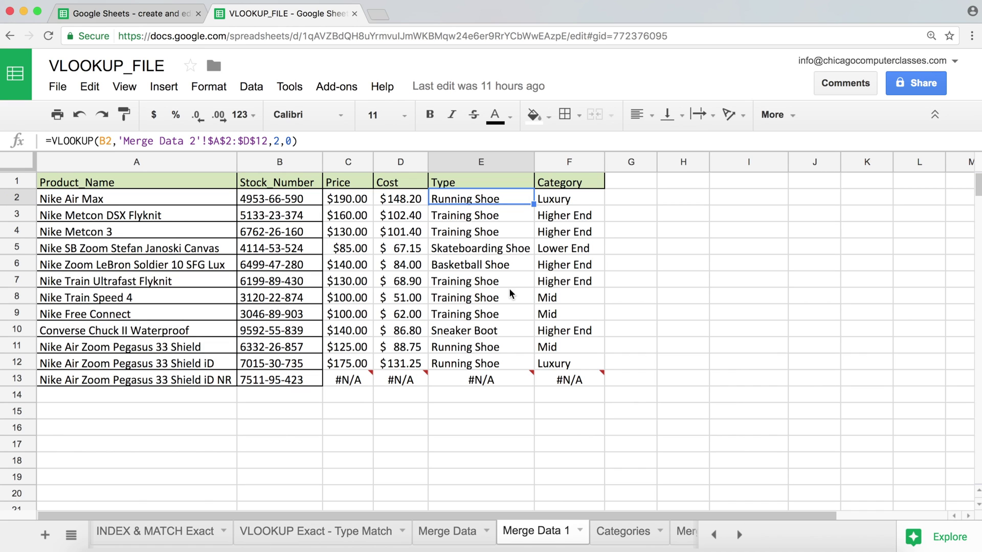
click(468, 251)
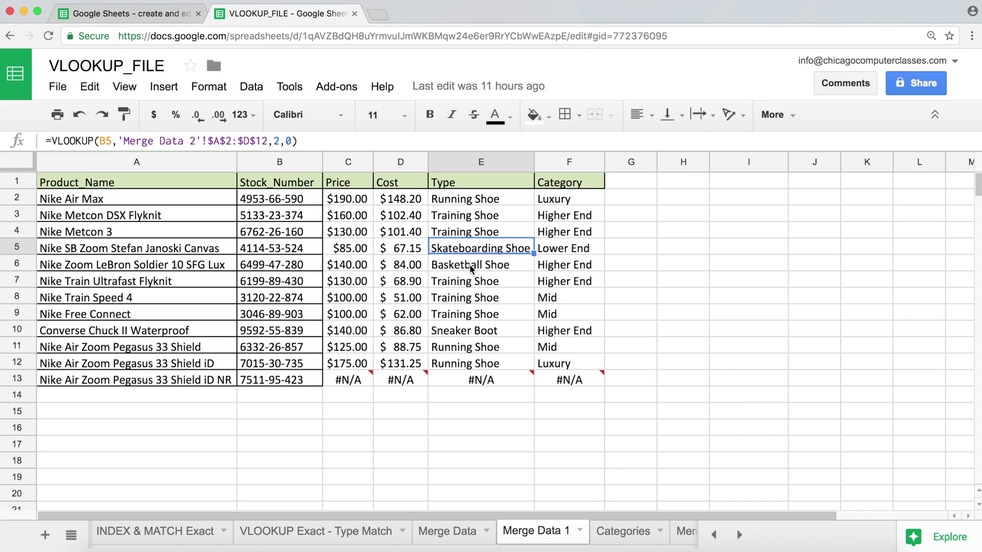
click(469, 265)
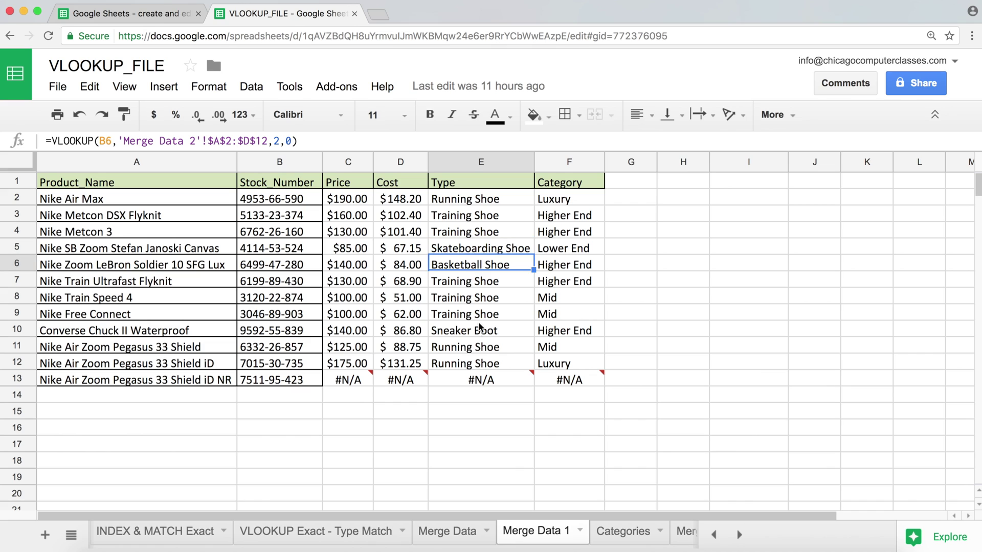
click(468, 332)
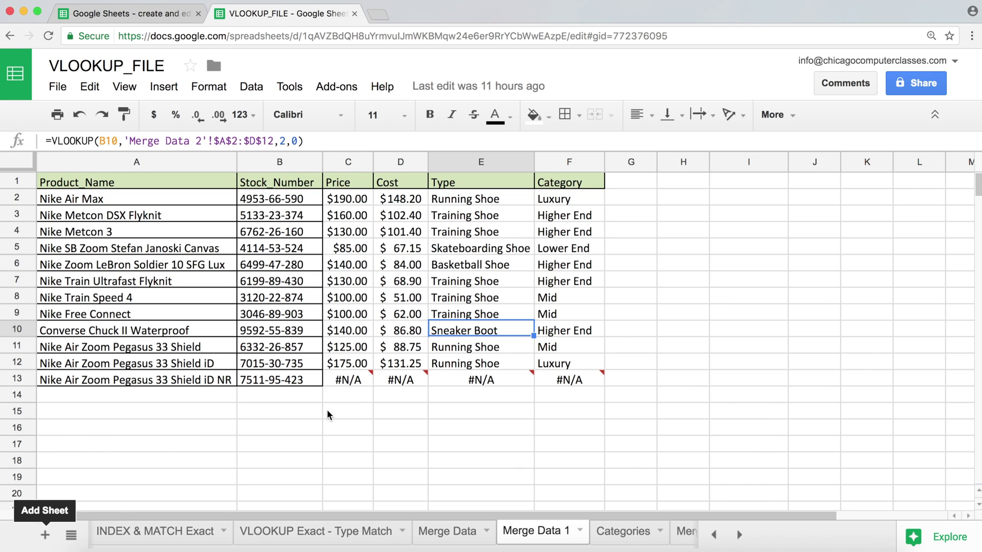
drag(475, 201, 466, 380)
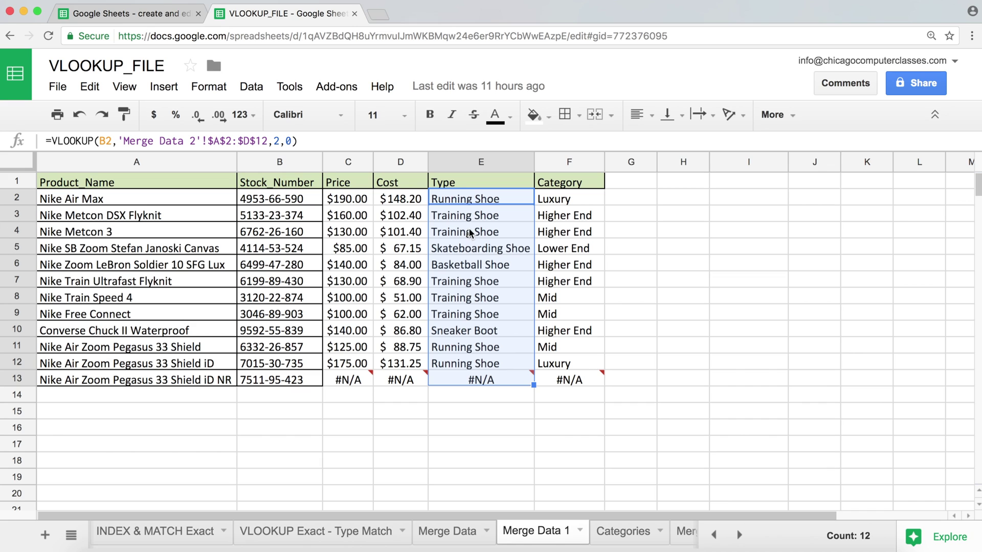
click(469, 199)
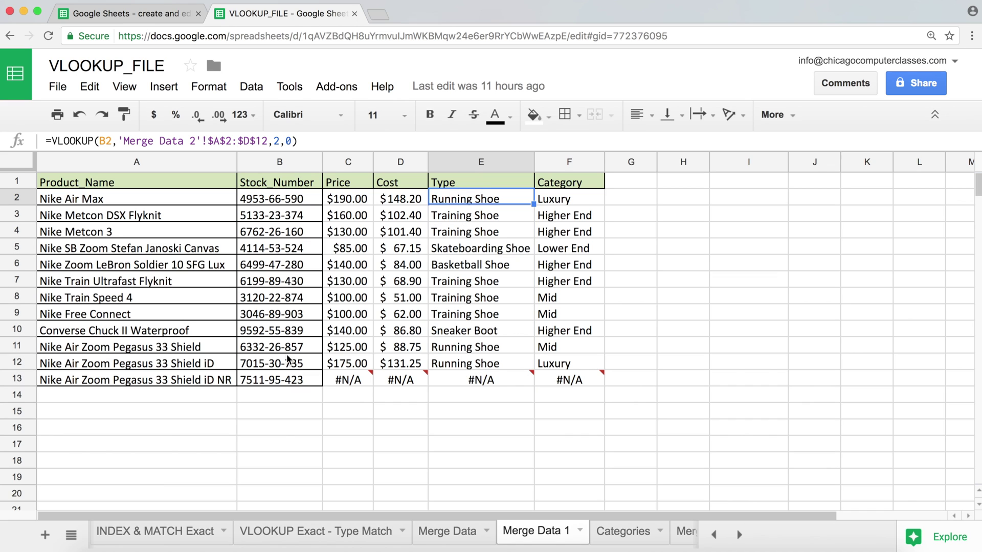
Add a new sheet named 'New Types', then return to Merge Data 1
click(46, 534)
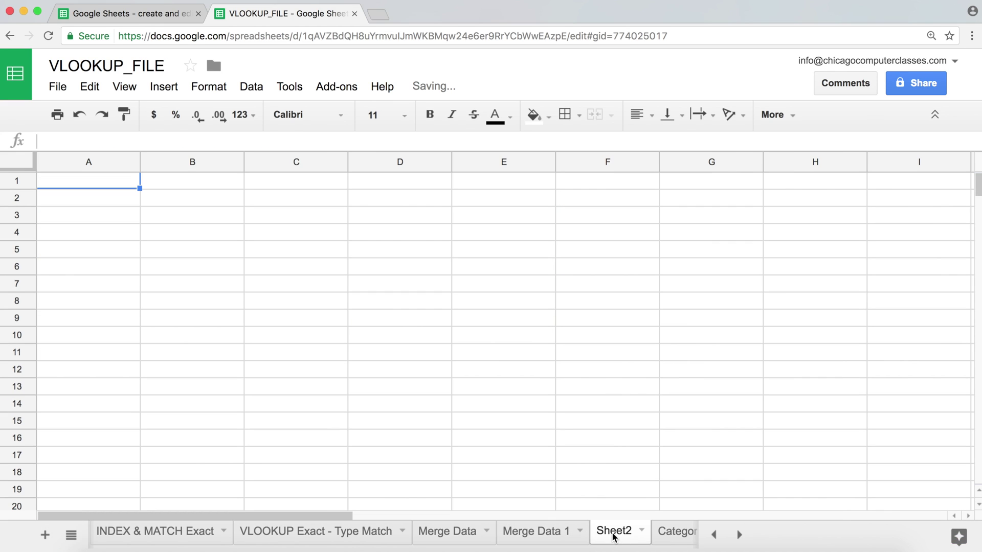
double_click(614, 534)
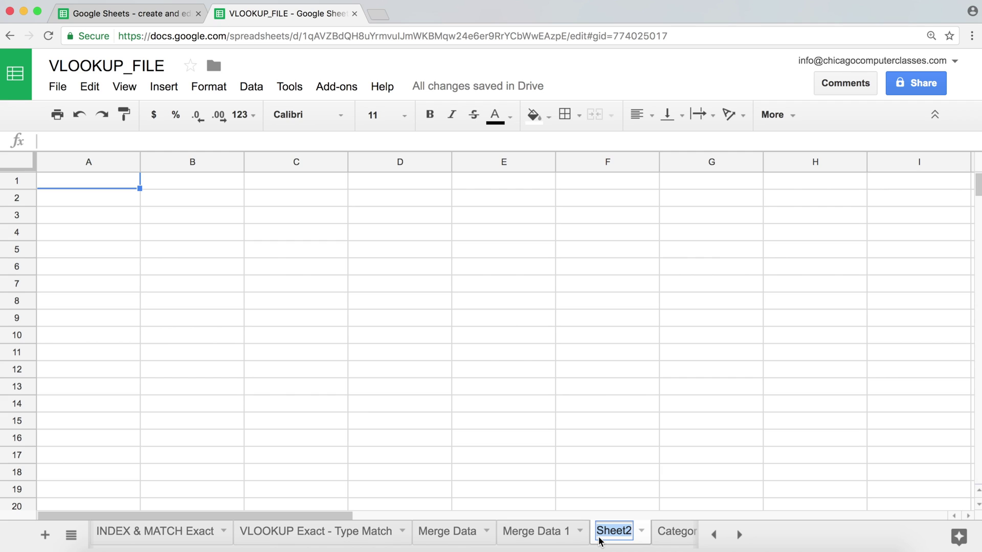
text(New Tpes)
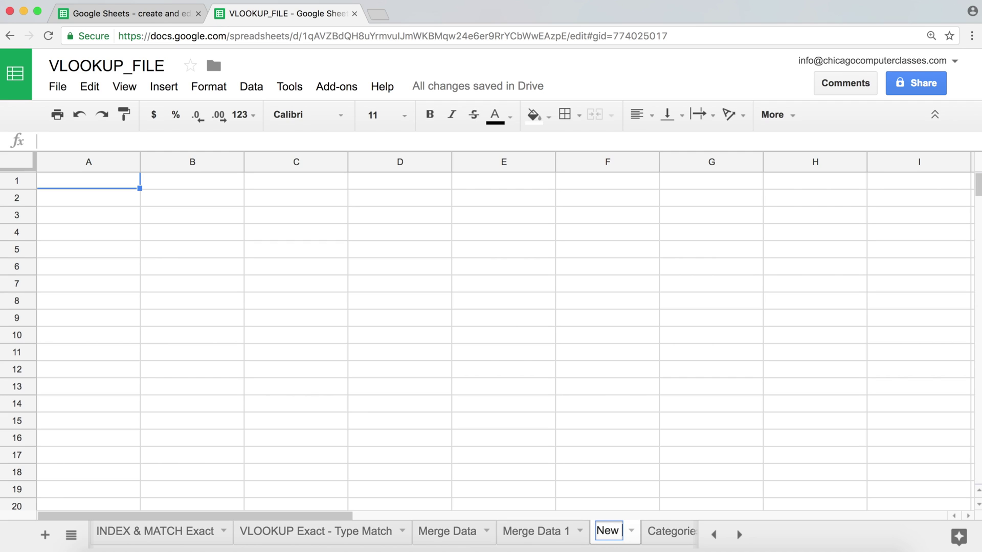
key(BackSpace)
key(BackSpace)
key(BackSpace)
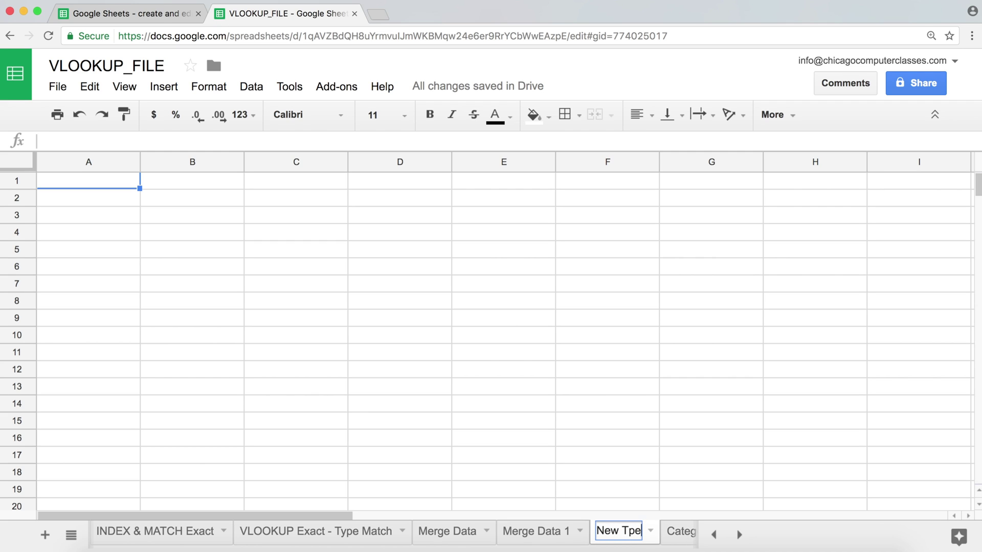
text(ypes)
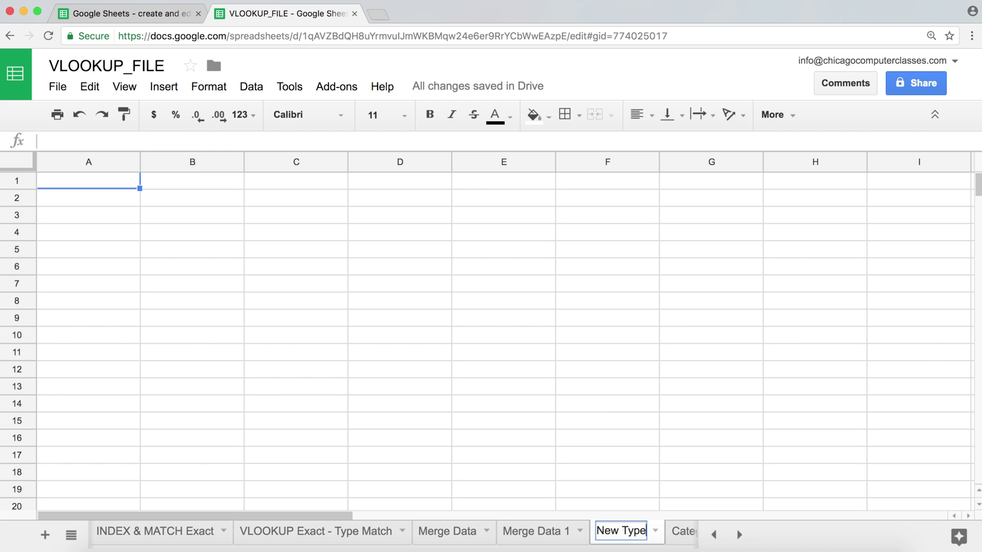
key(Return)
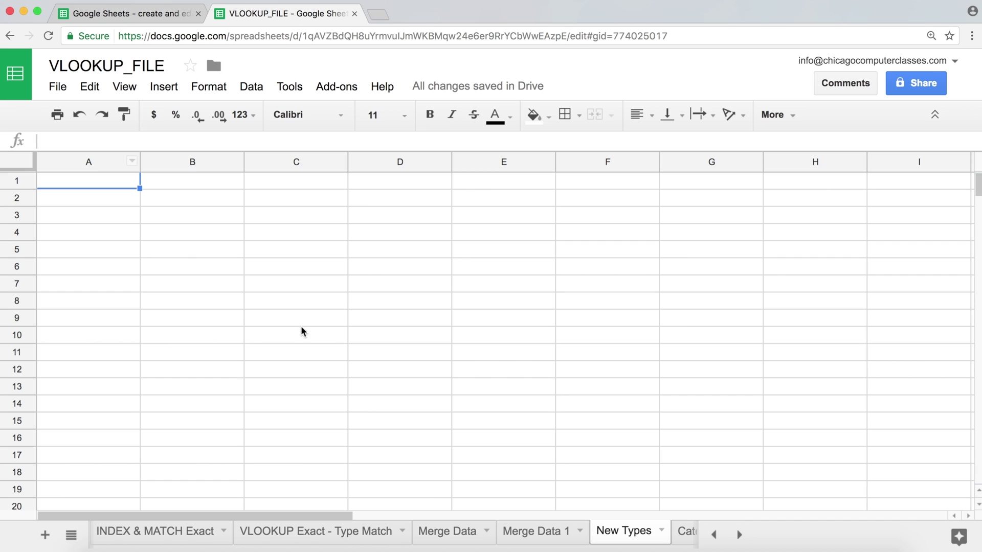
click(527, 532)
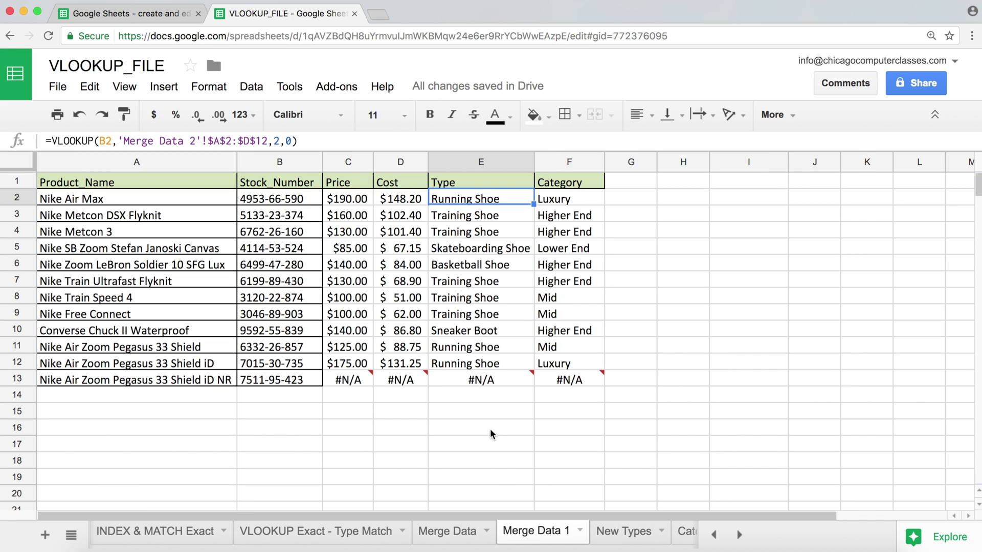
Enter =UNIQUE('Merge Data 1'!E2:E13) in New Types A1 to list the distinct shoe types
click(624, 534)
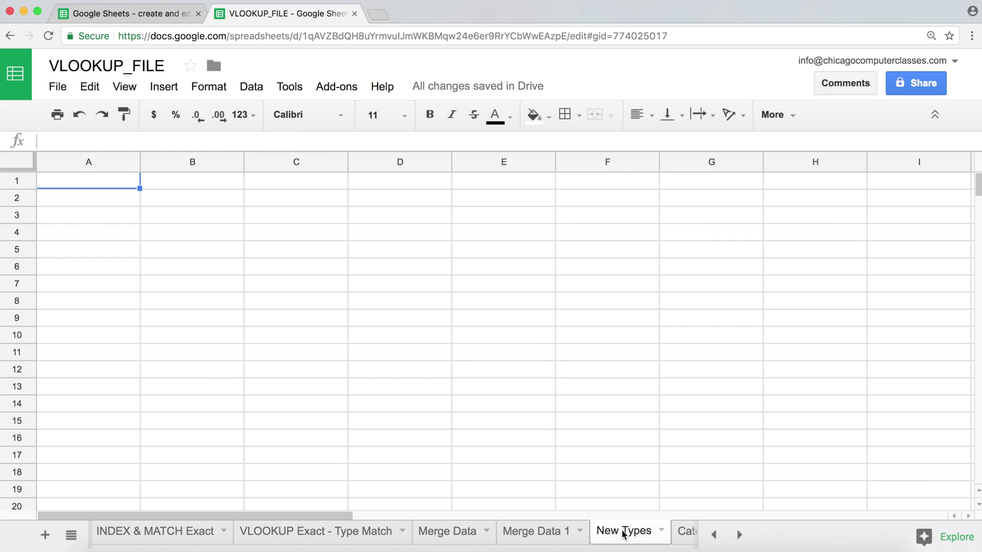
text(=)
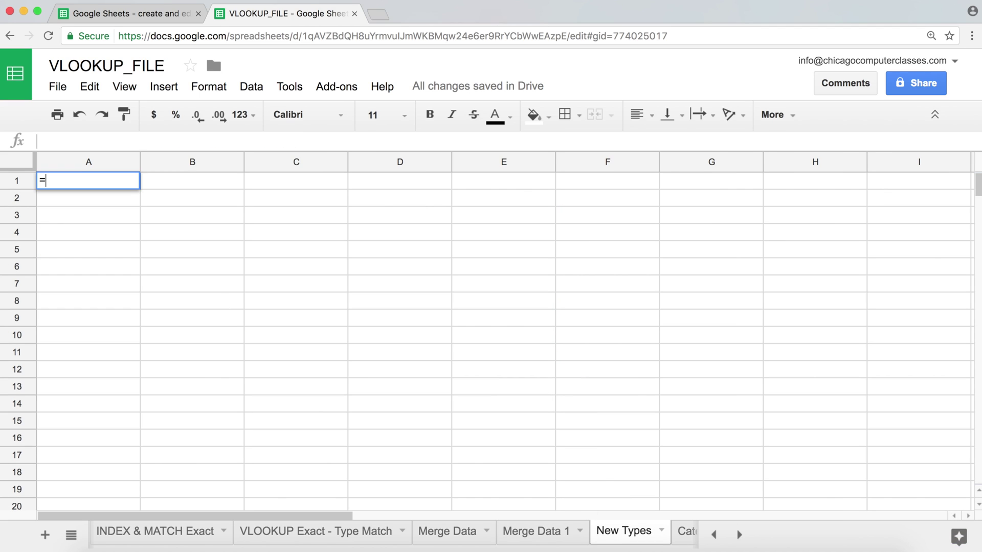
text(un)
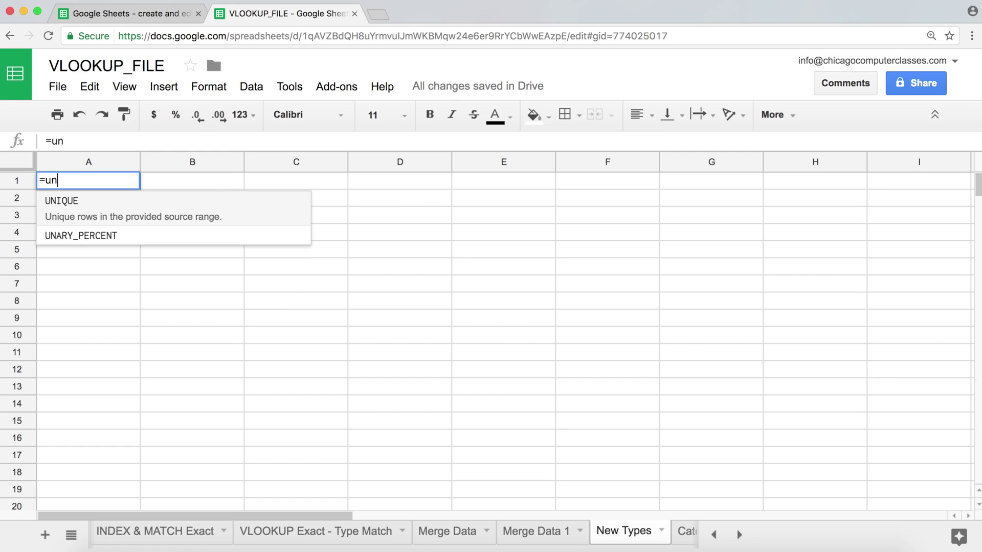
key(Tab)
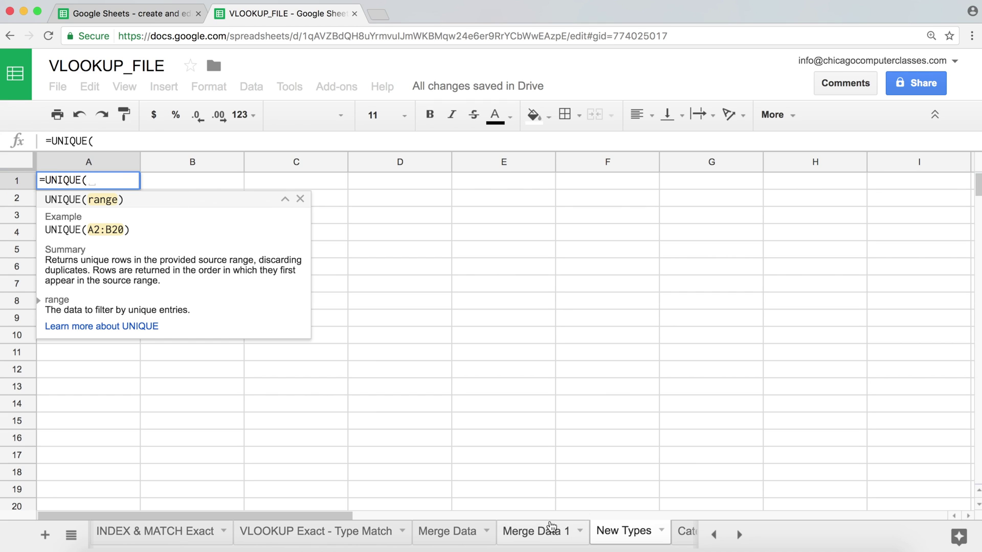
click(544, 536)
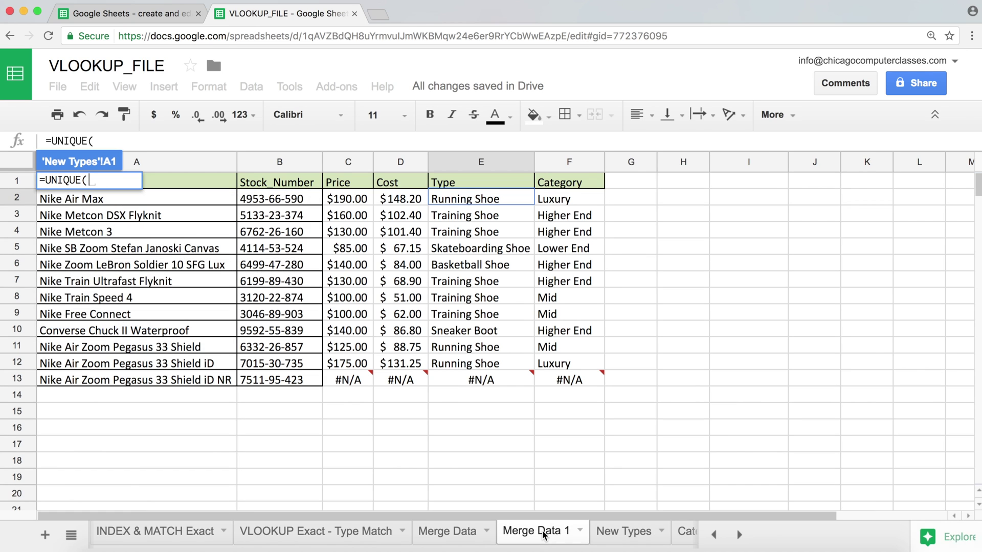
drag(484, 196, 482, 382)
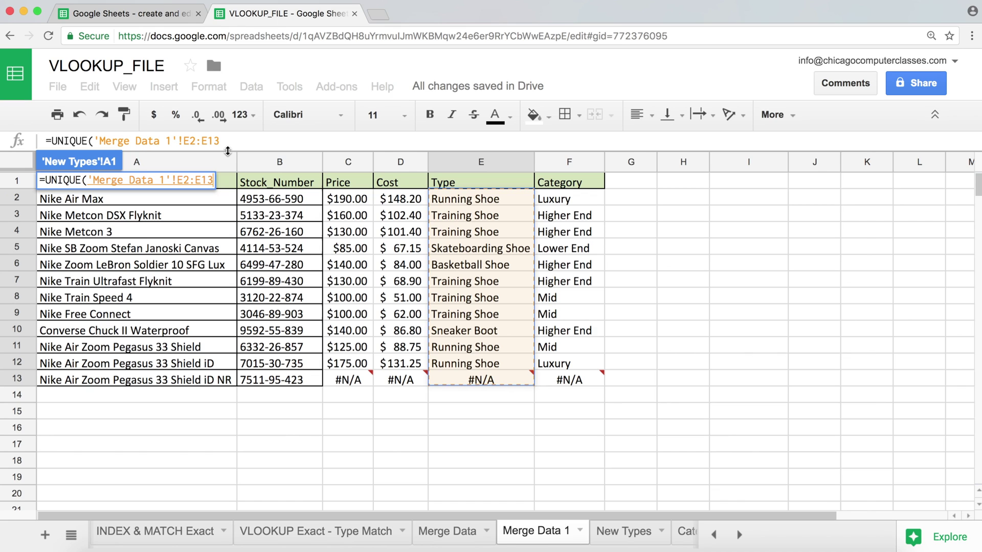
key(Return)
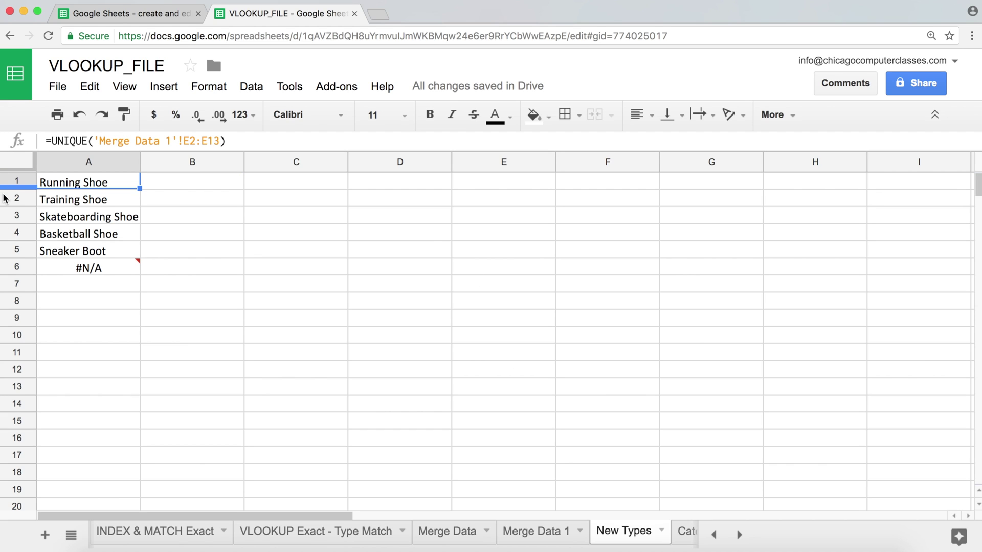
click(166, 182)
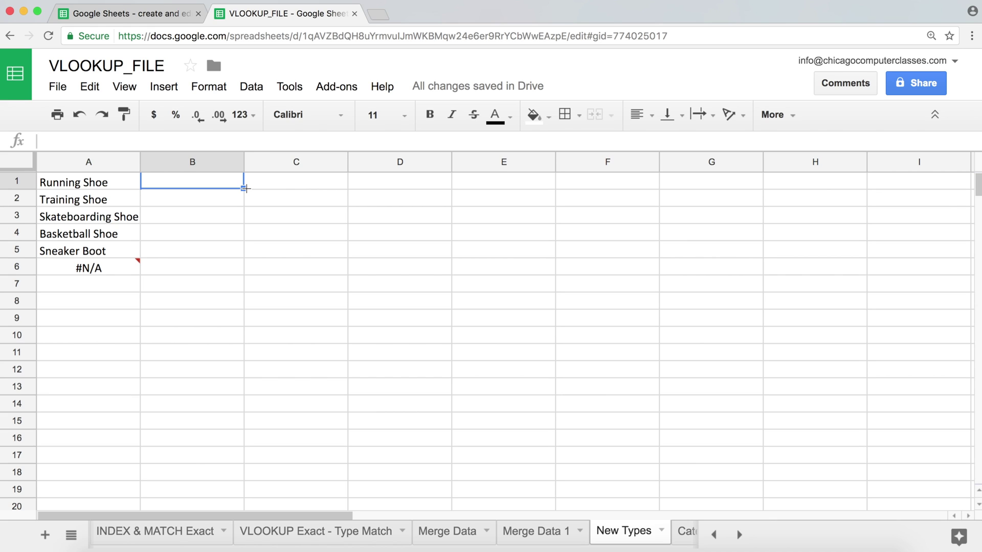
Label B1:B2 'Popular Shoes' and B3:B5 'Not So Popular Shoes'
mouse_move(245, 189)
mouse_down()
mouse_move(244, 241)
mouse_move(244, 189)
mouse_up()
text(Popular)
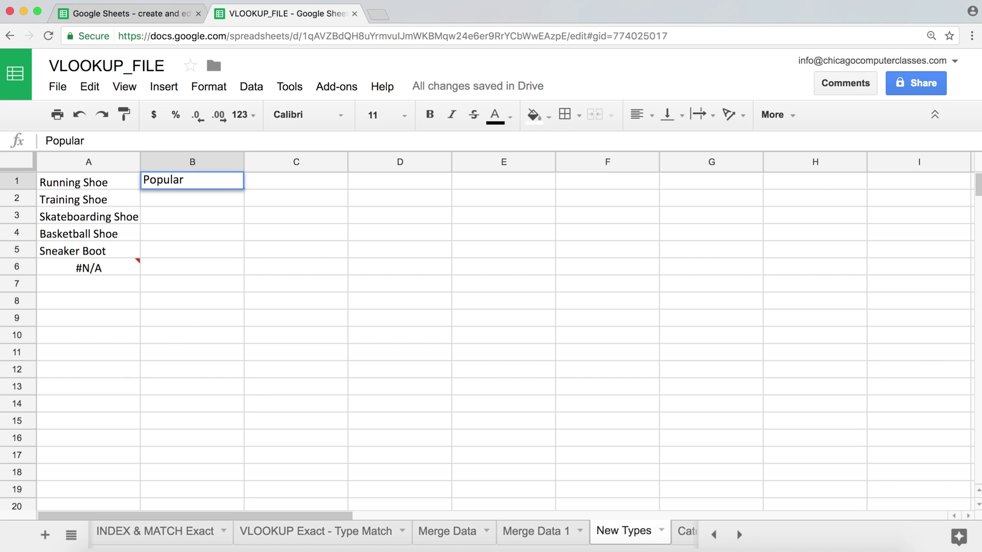
text( Shoes)
key(Return)
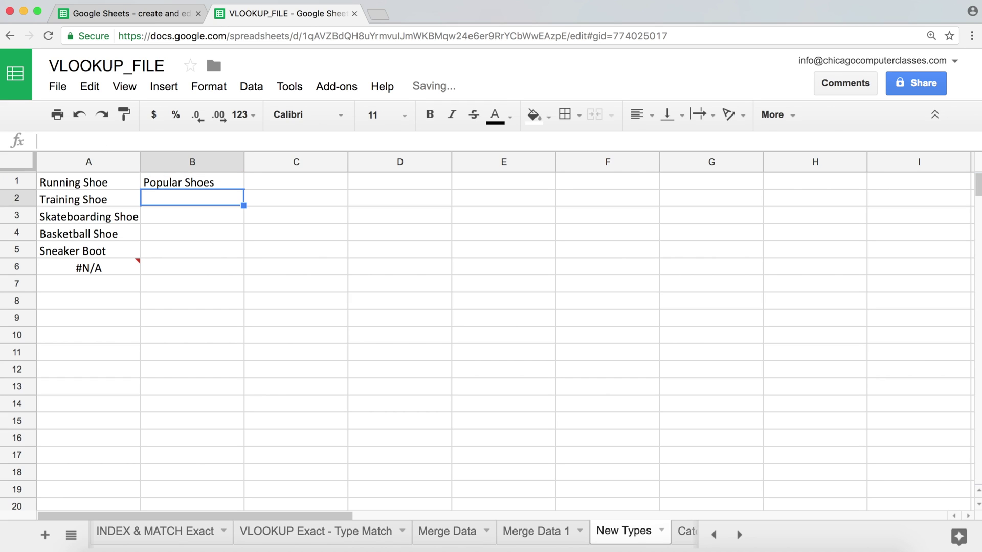
text(Popular Shoes)
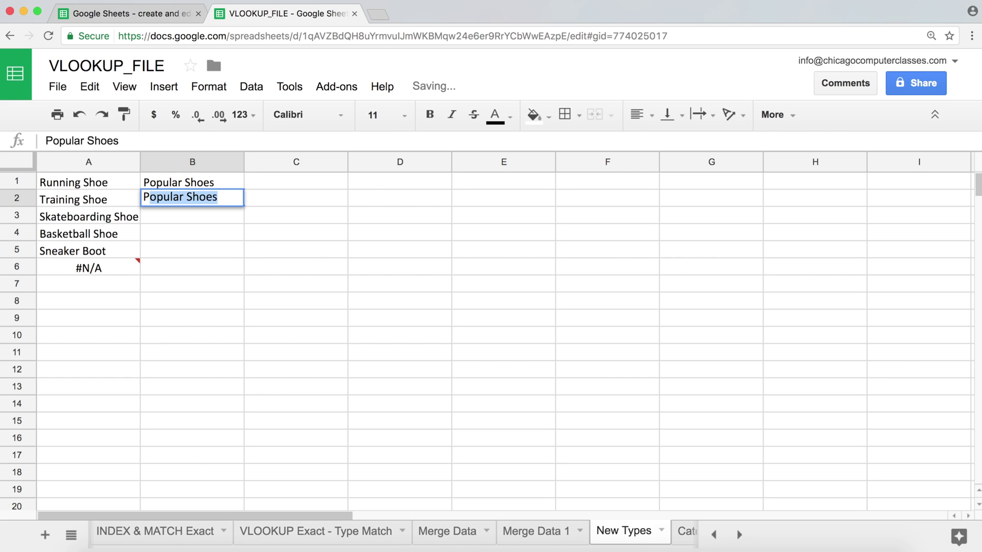
key(Return)
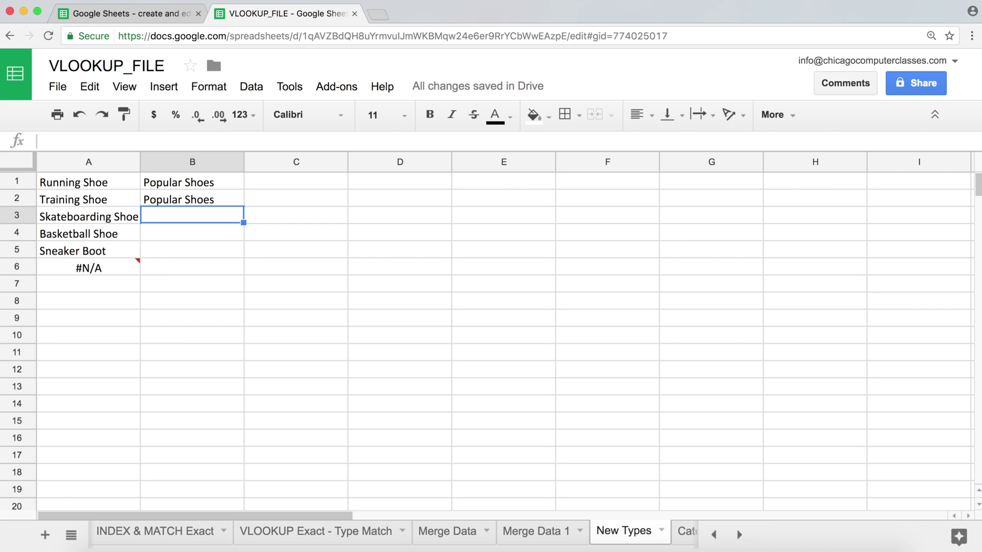
text(Not )
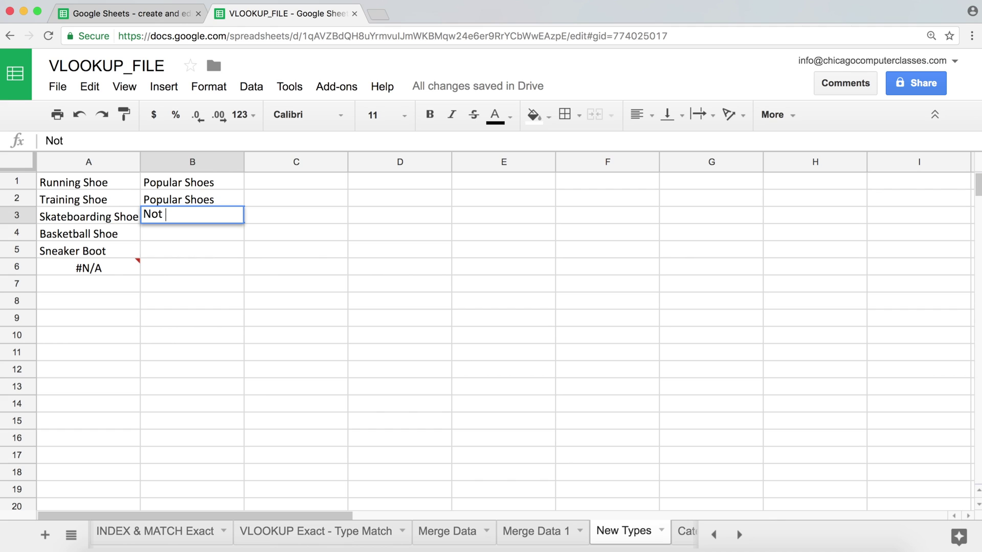
text(So Popular)
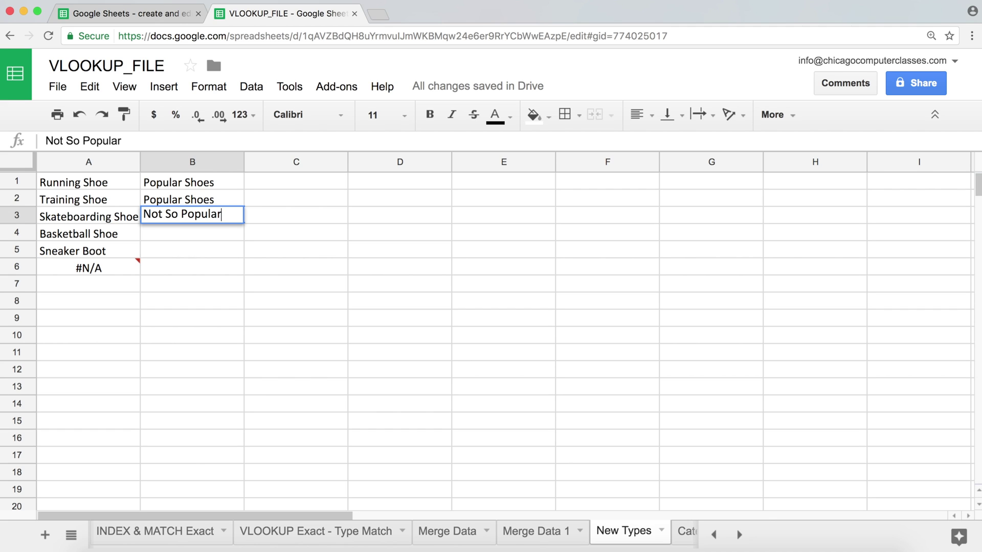
text( Shoes)
key(Return)
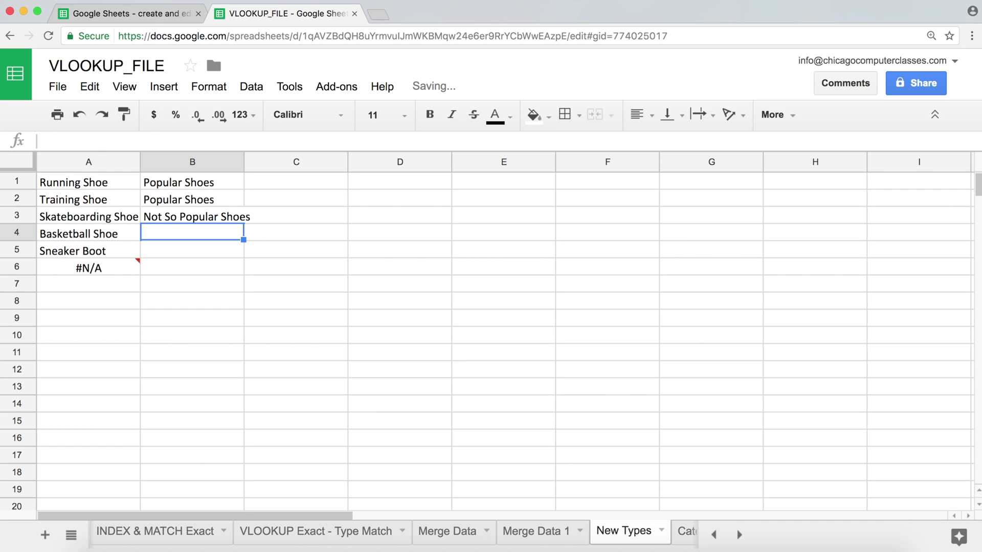
text(Not So Popular Shoes)
key(Return)
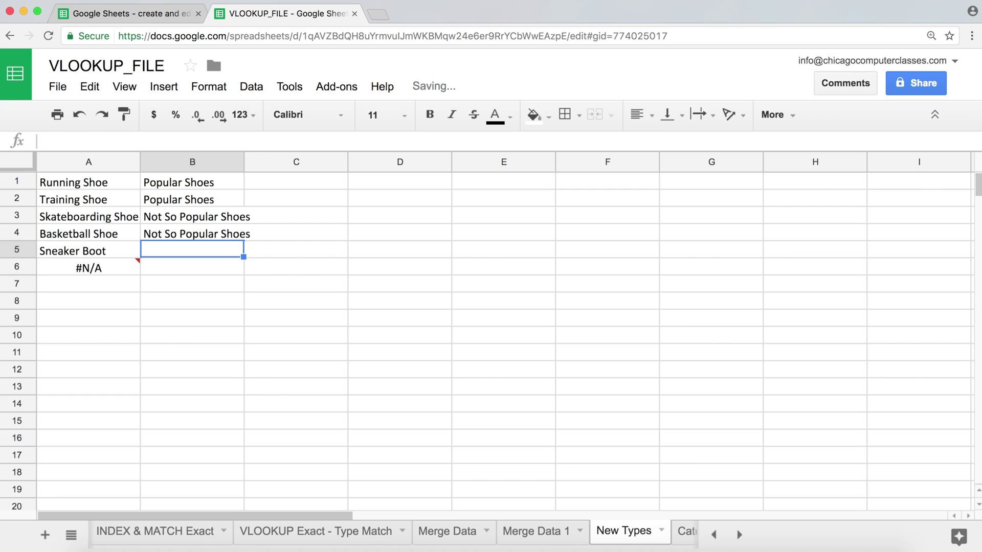
text(Not So Popular Shoes)
key(Return)
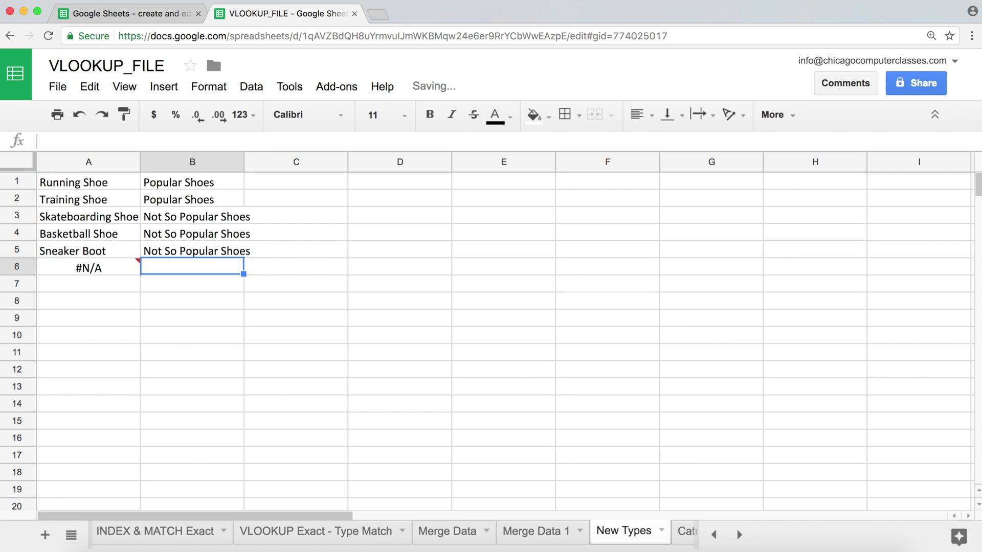
Widen column B so the popularity labels fit
click(88, 266)
click(192, 266)
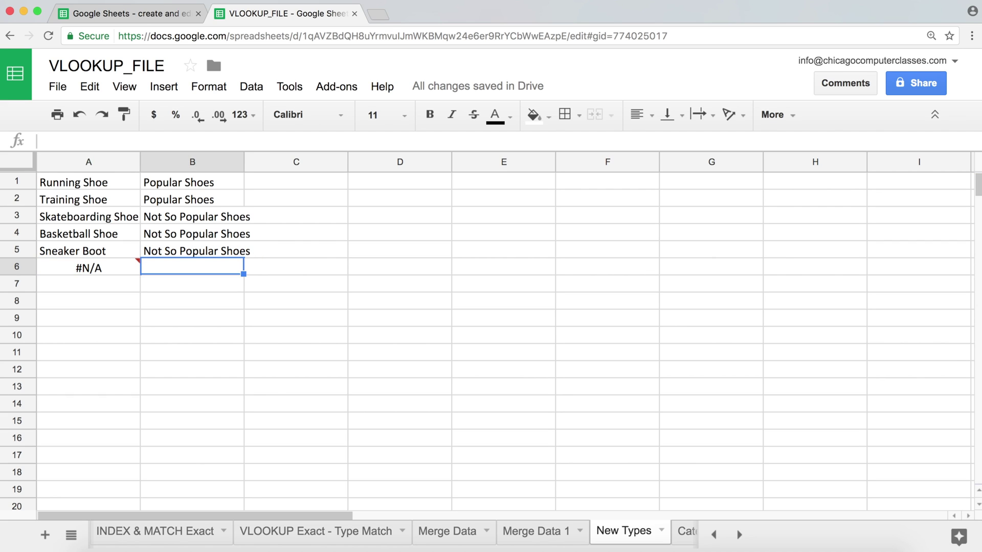
click(88, 266)
click(192, 267)
click(89, 267)
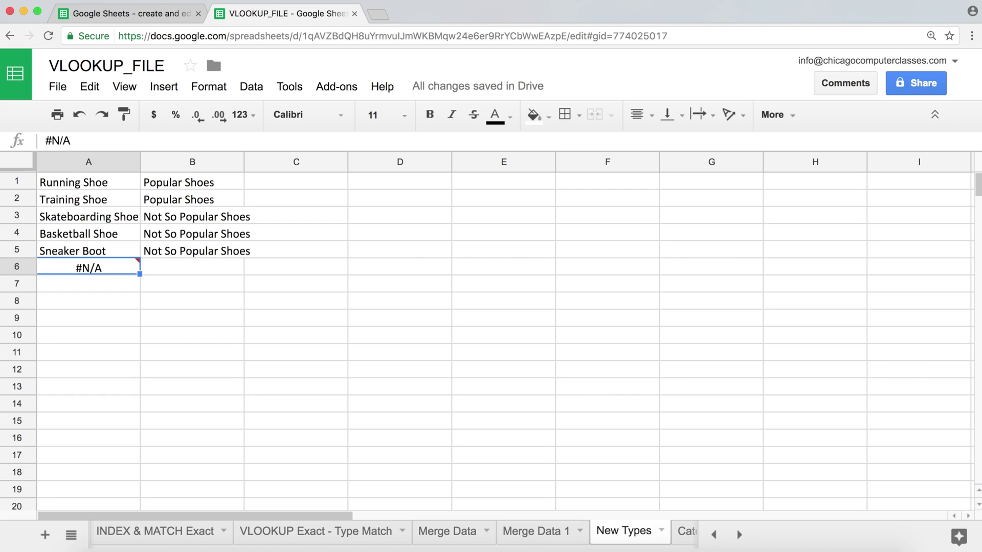
key(Up)
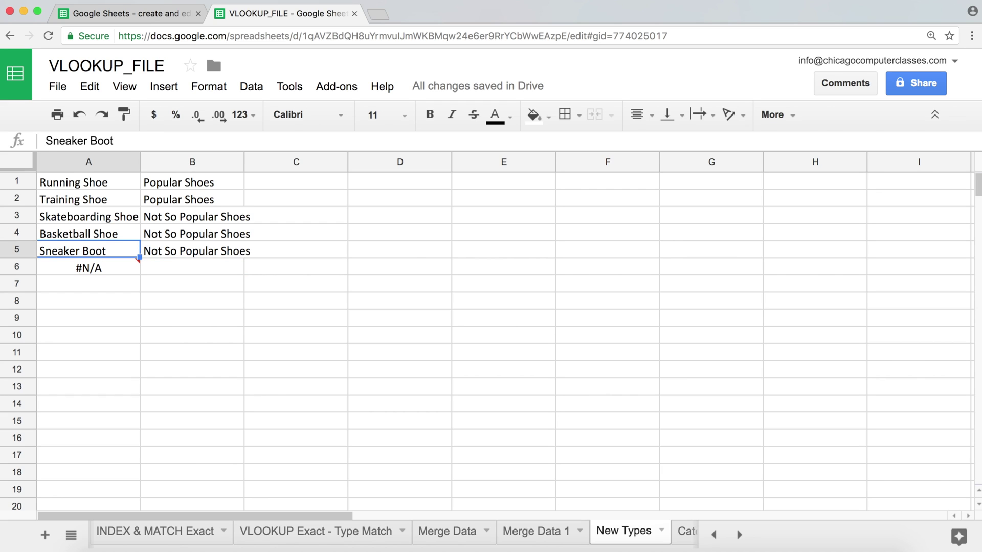
key(Right)
key(Up)
key(Up)
key(Up)
key(Up)
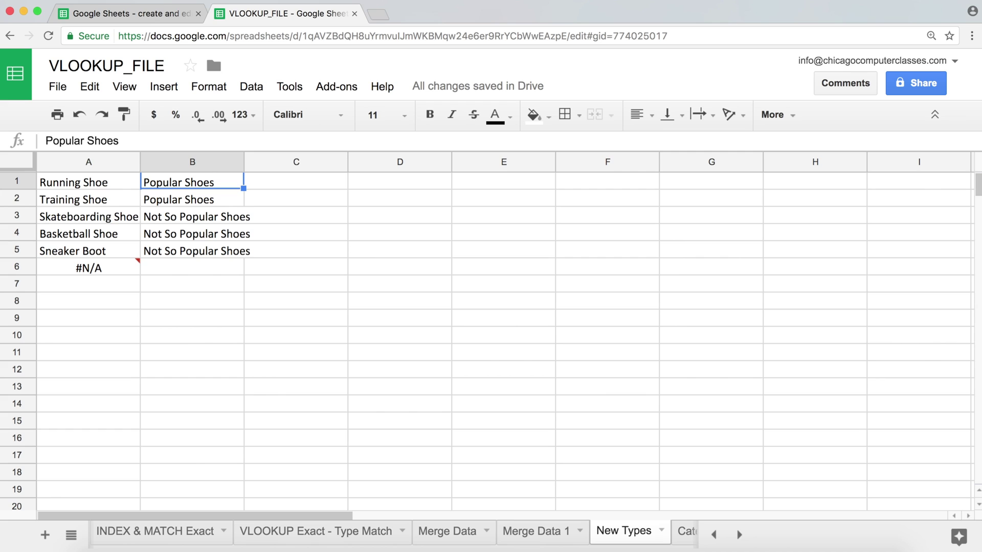
drag(243, 162, 255, 161)
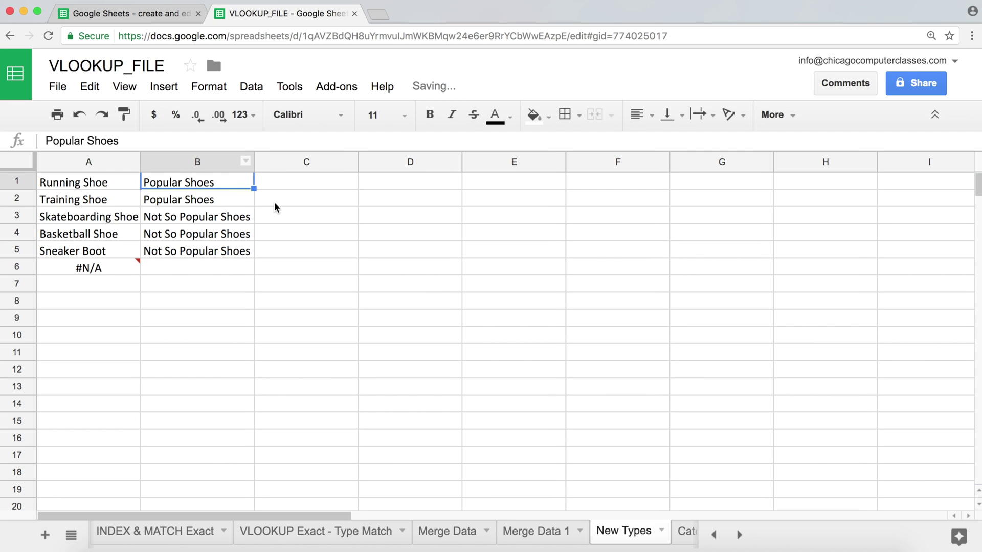
Review the type groups against their labels, then go back to Merge Data 1
drag(74, 185, 72, 195)
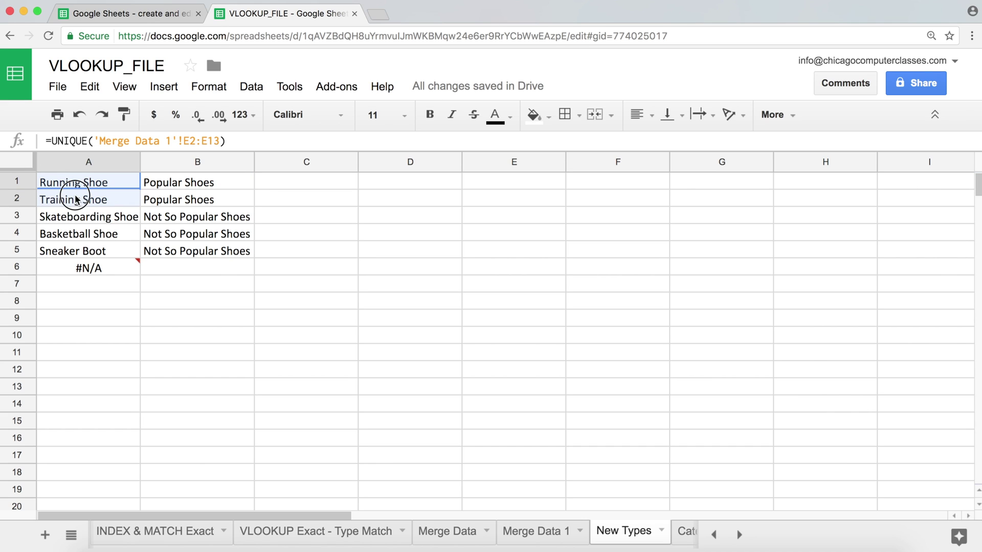
drag(170, 182, 175, 202)
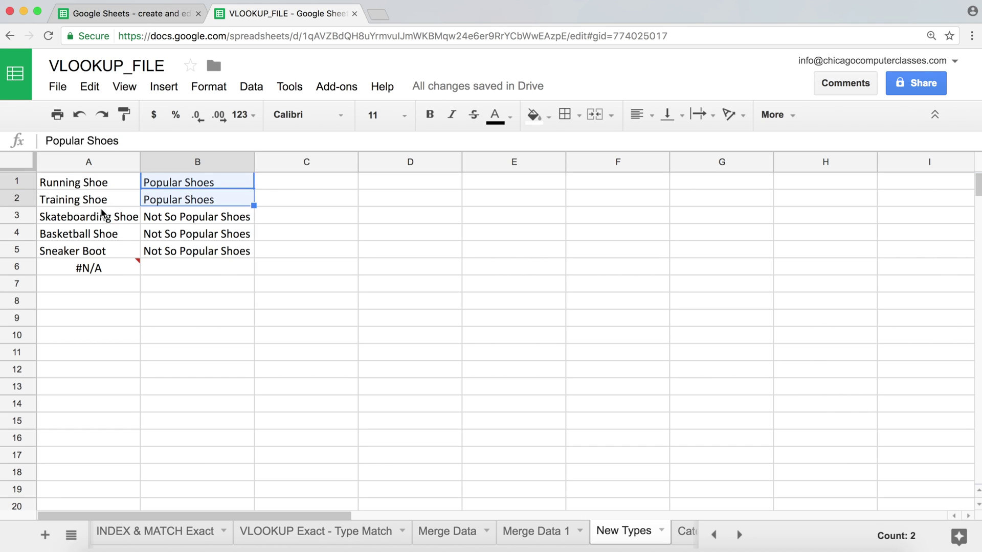
drag(84, 218, 90, 251)
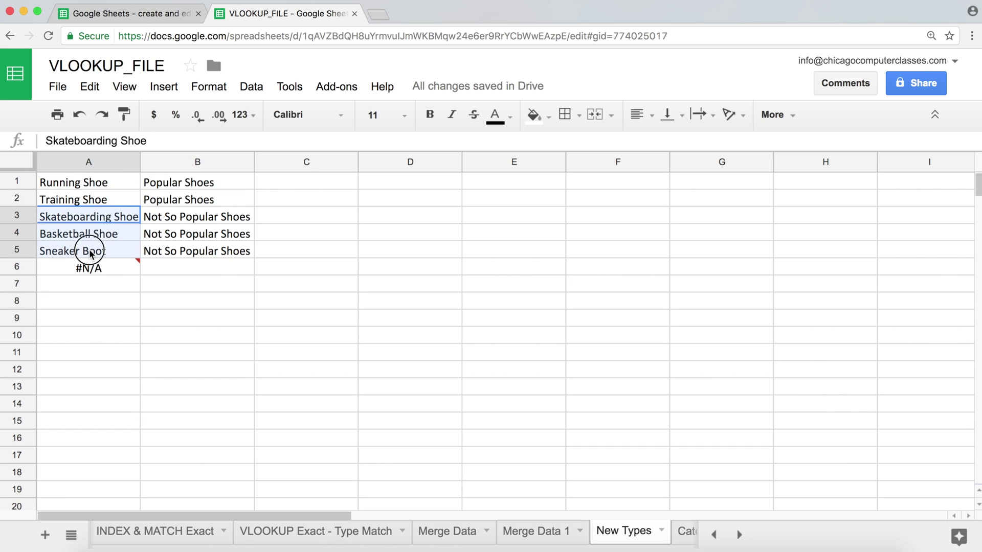
drag(189, 220, 190, 250)
click(187, 221)
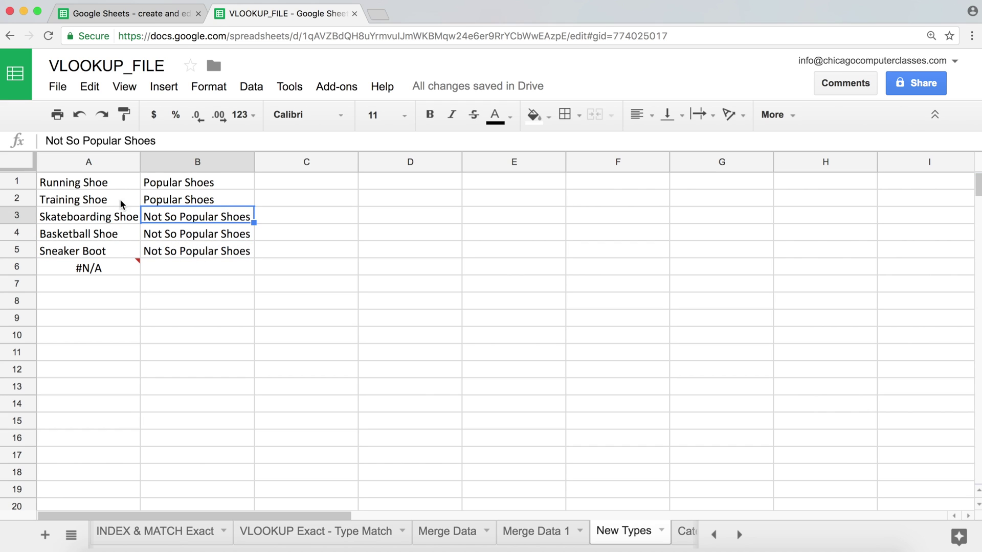
click(107, 186)
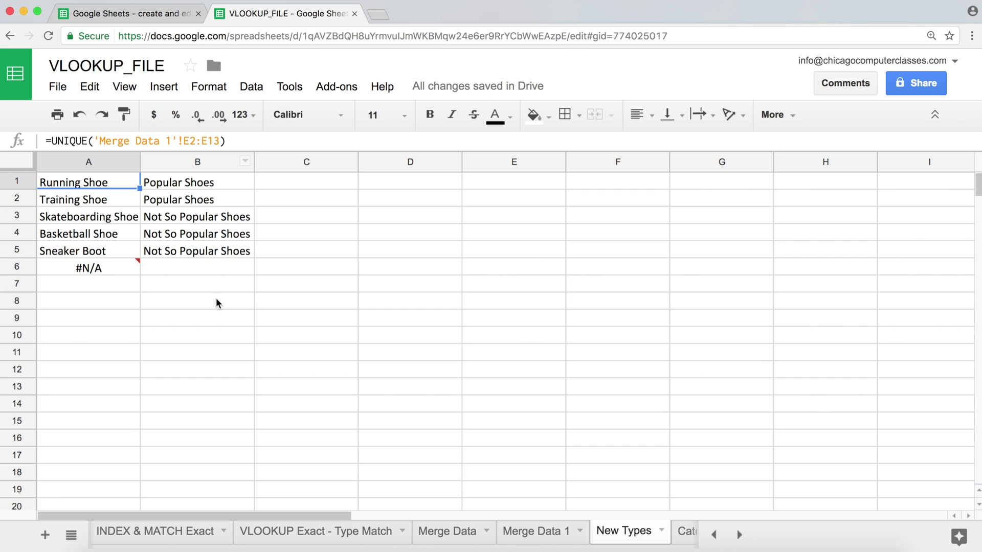
click(526, 537)
Add a 'New Type' header in G1 formatted like Category, and begin =VLOOKUP( in G2
click(617, 184)
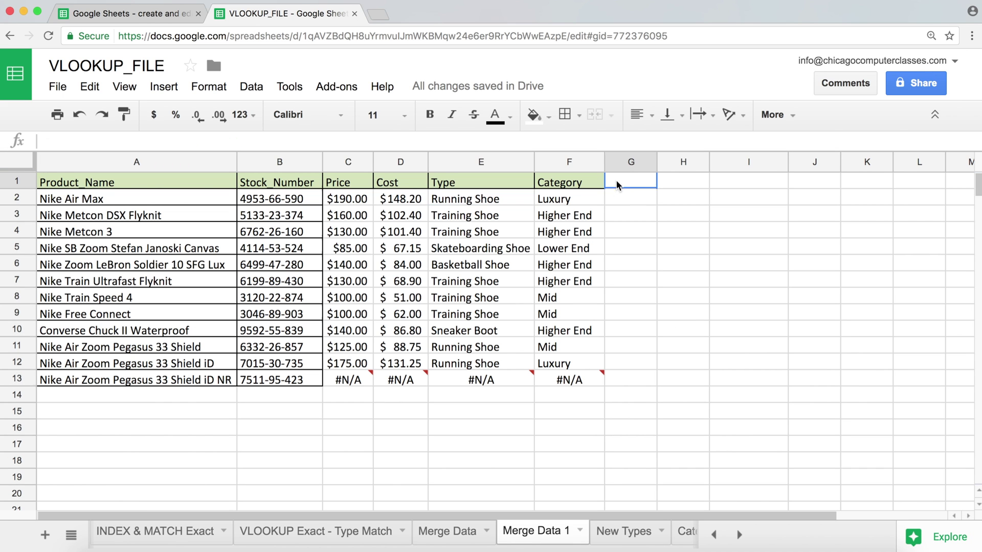
text(New Tpy)
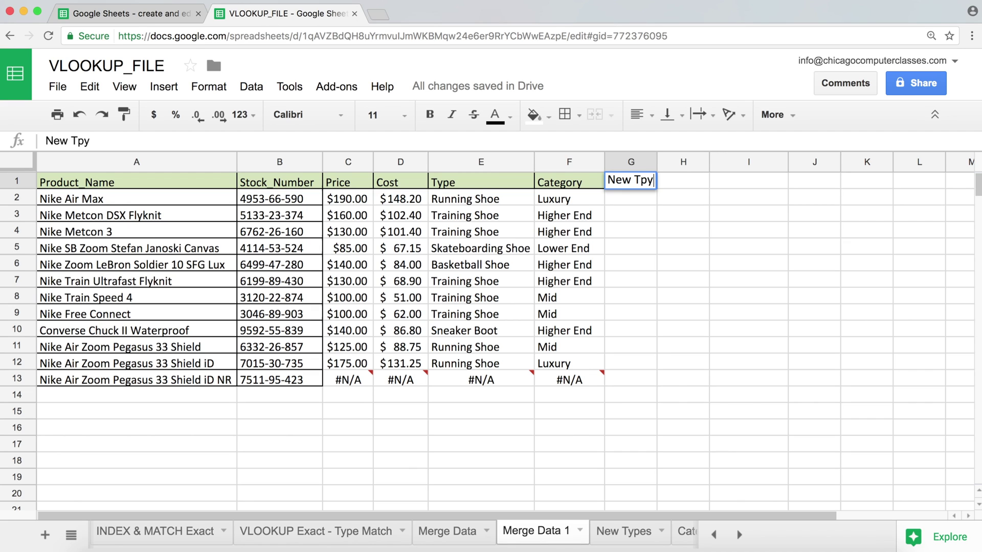
key(BackSpace)
key(BackSpace)
text(ype)
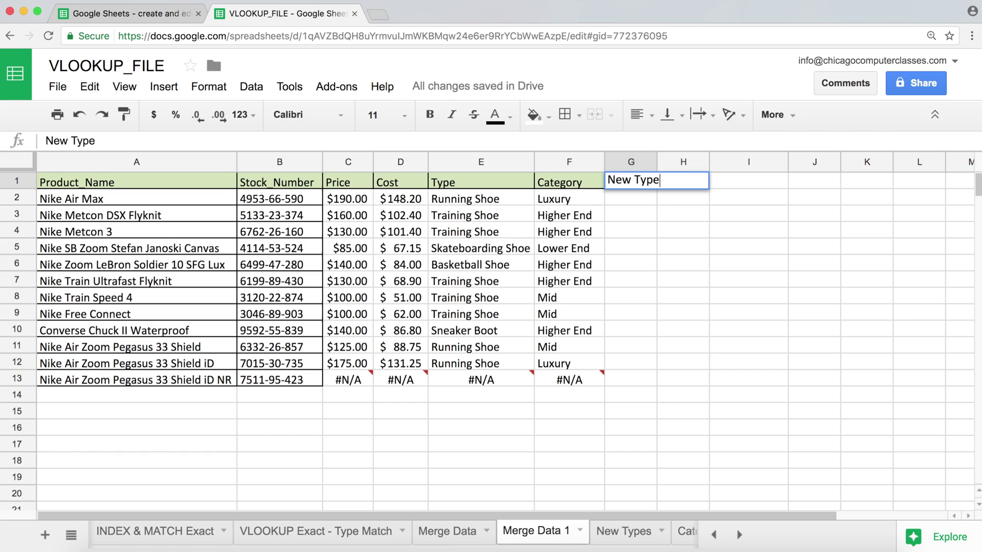
key(Return)
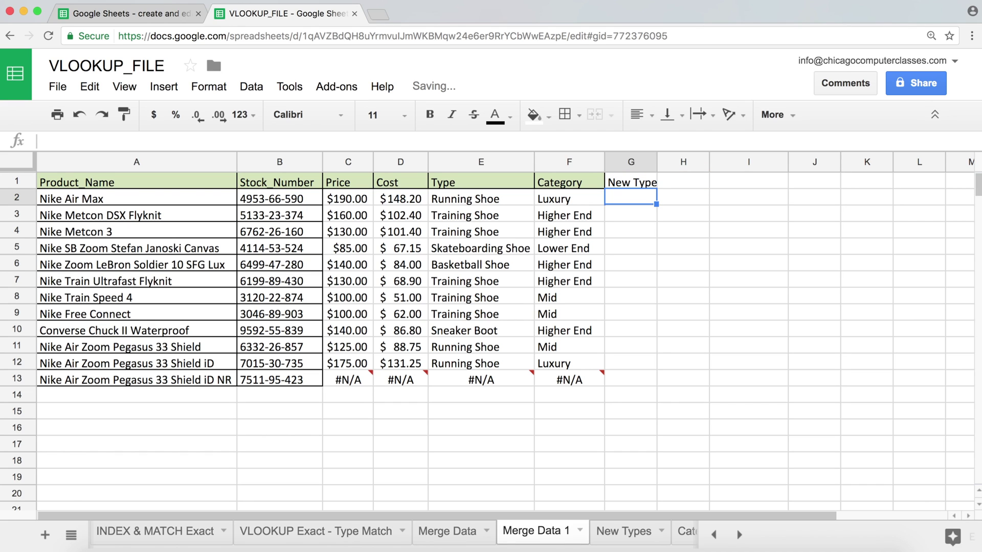
click(568, 183)
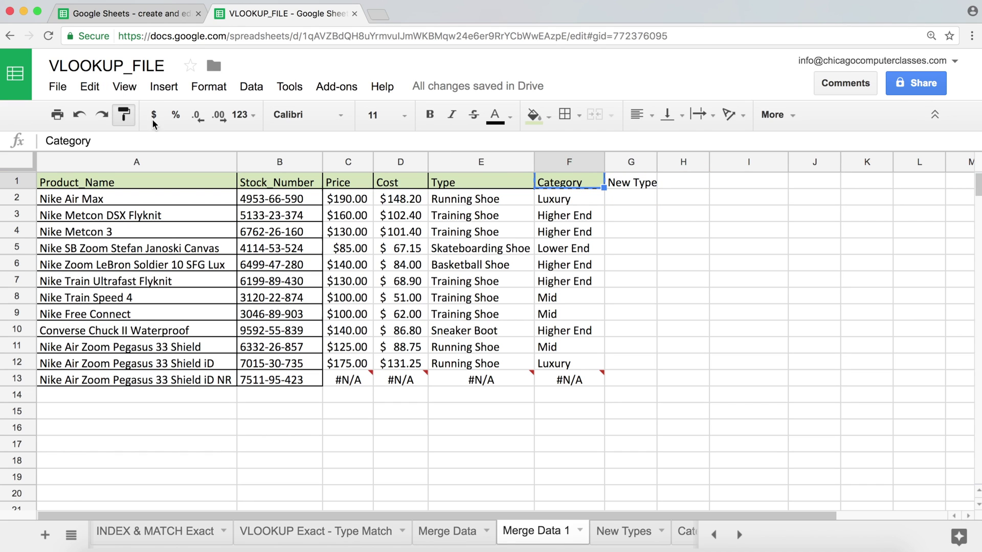
click(123, 115)
click(627, 184)
drag(658, 164, 698, 164)
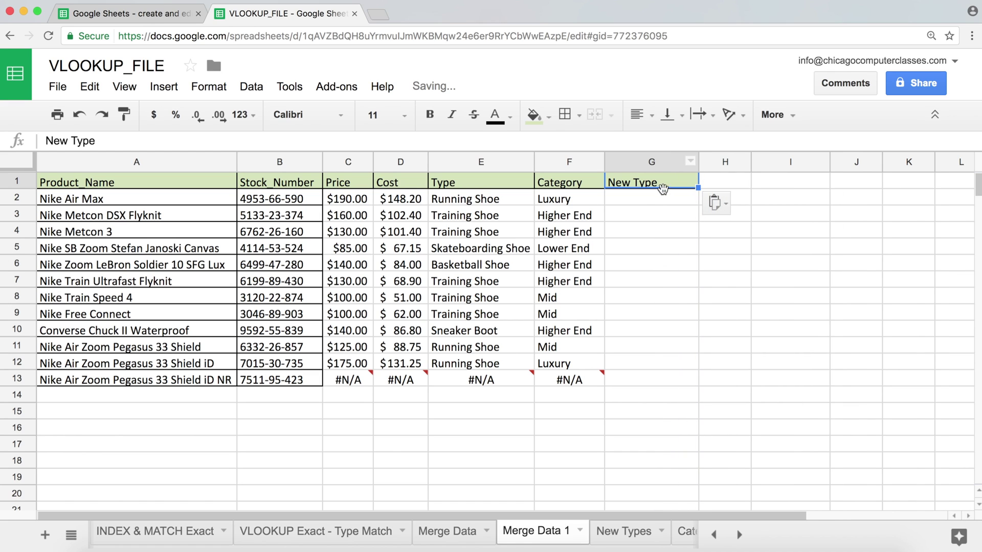
click(660, 199)
text(=VLOOKUP()
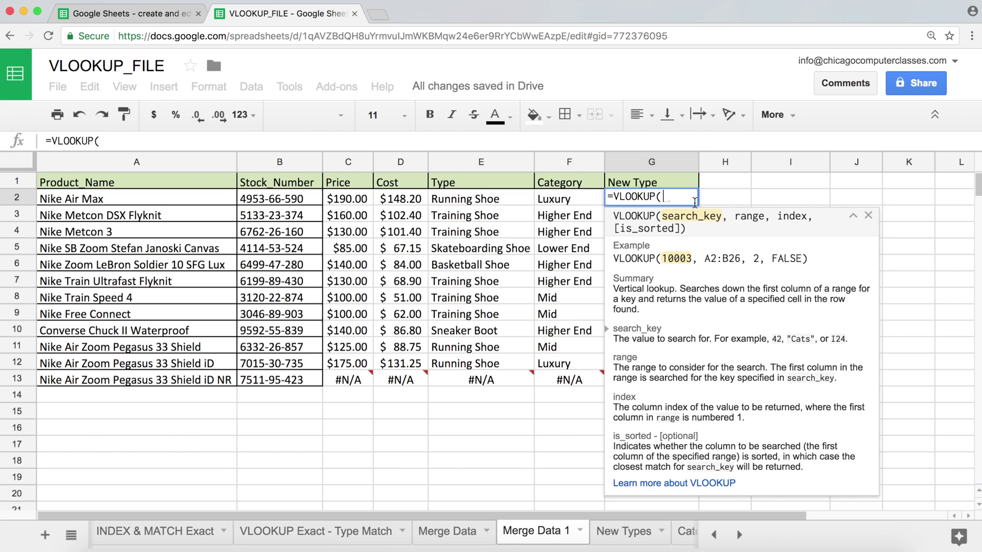
Complete G2 as =VLOOKUP(E2,'New Types'!$A$1:$B$5,2,0), returning Popular Shoes
click(474, 200)
text(,)
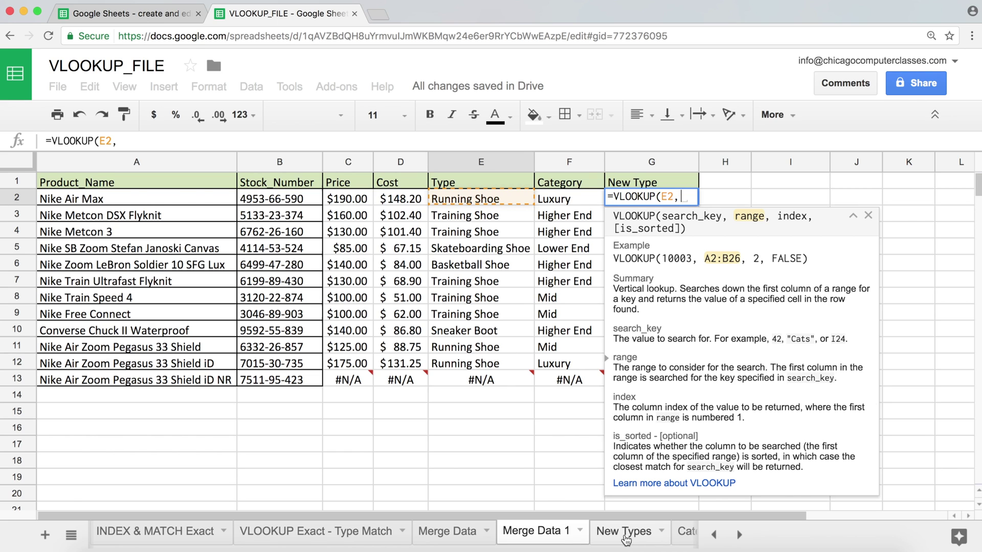
click(624, 533)
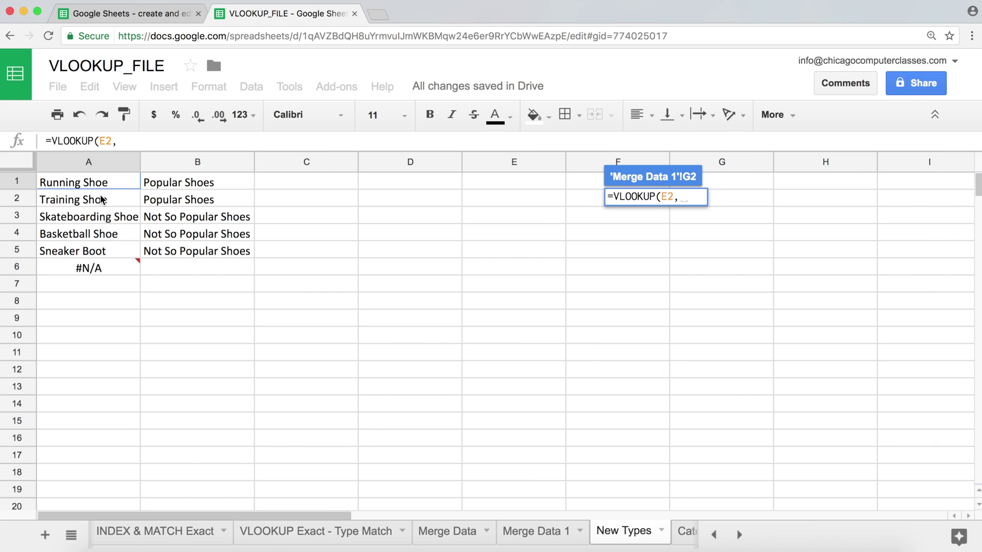
drag(90, 182, 171, 251)
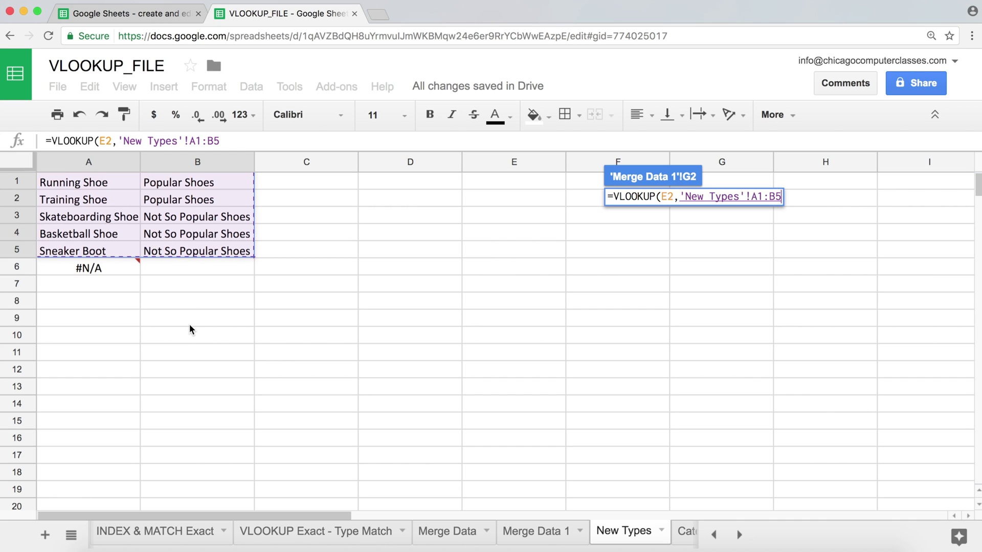
key(F4)
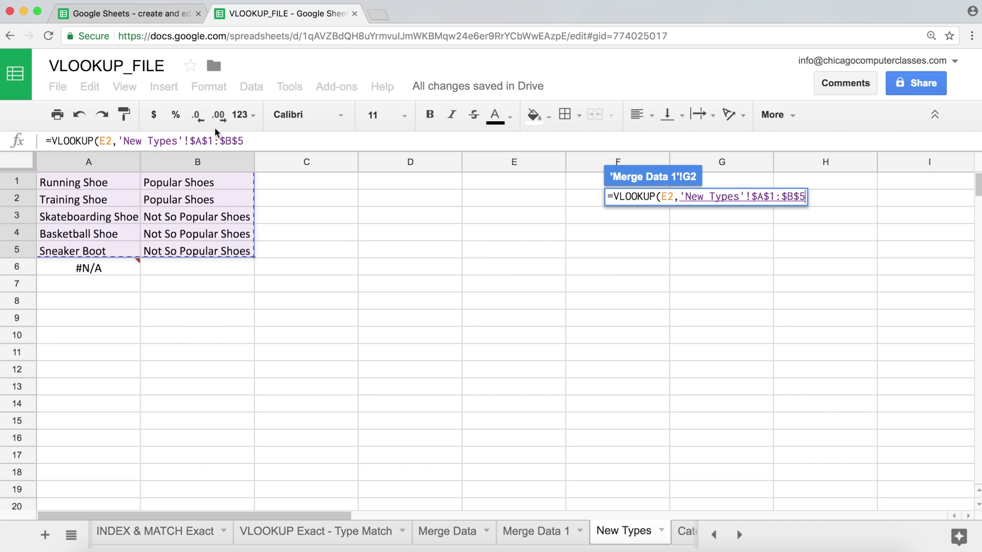
click(248, 141)
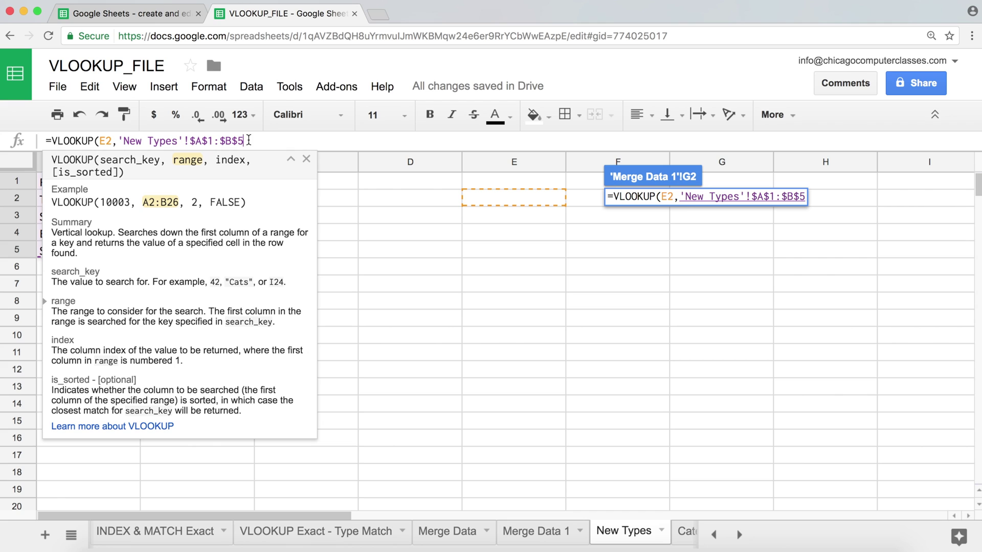
text(,)
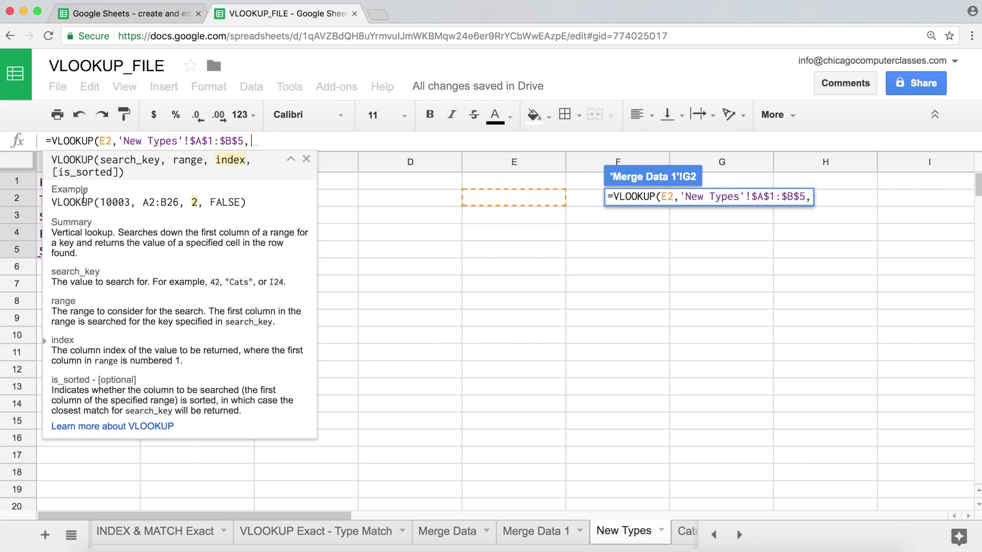
text(2)
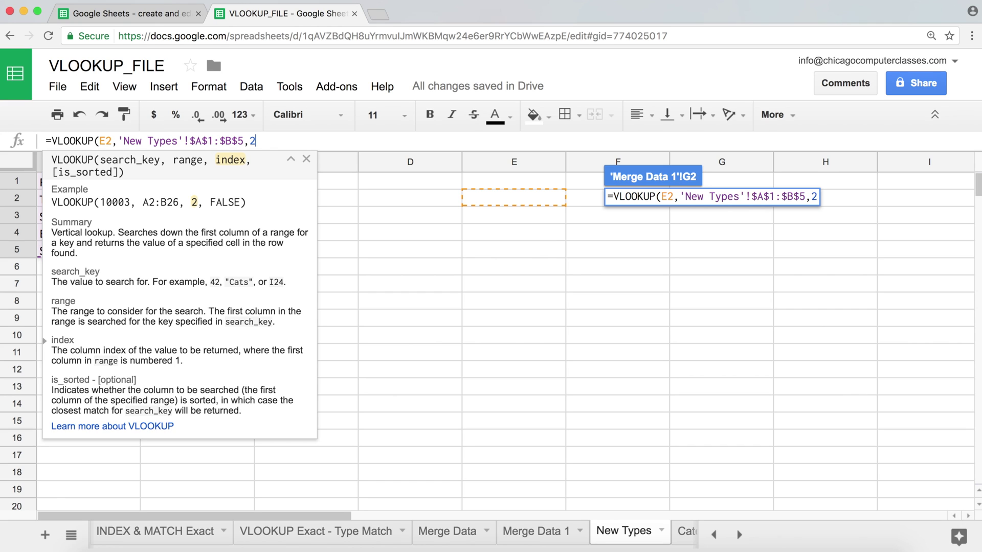
text(,)
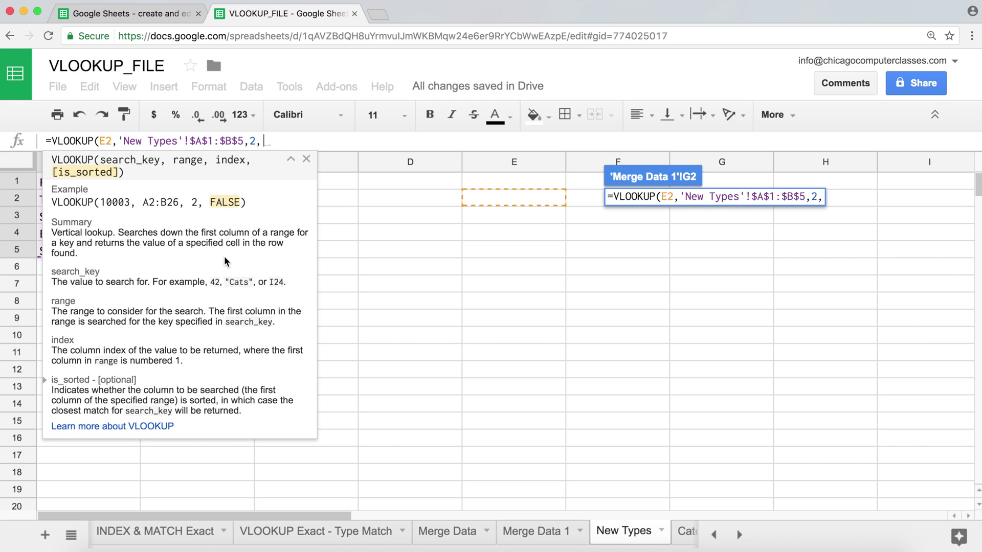
text(0))
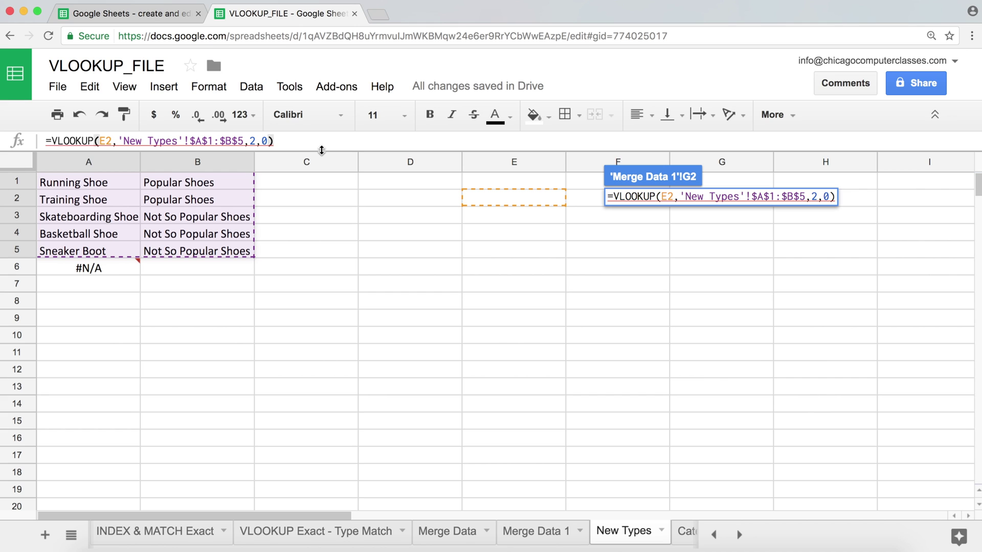
key(Return)
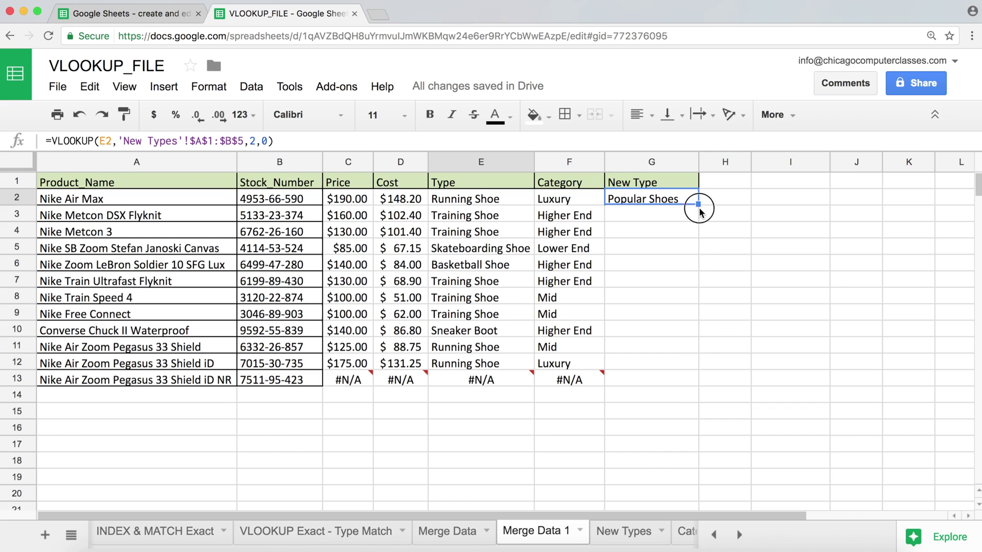
Fill the lookup down to G13, widen column G, and compare types with results
drag(698, 205, 692, 377)
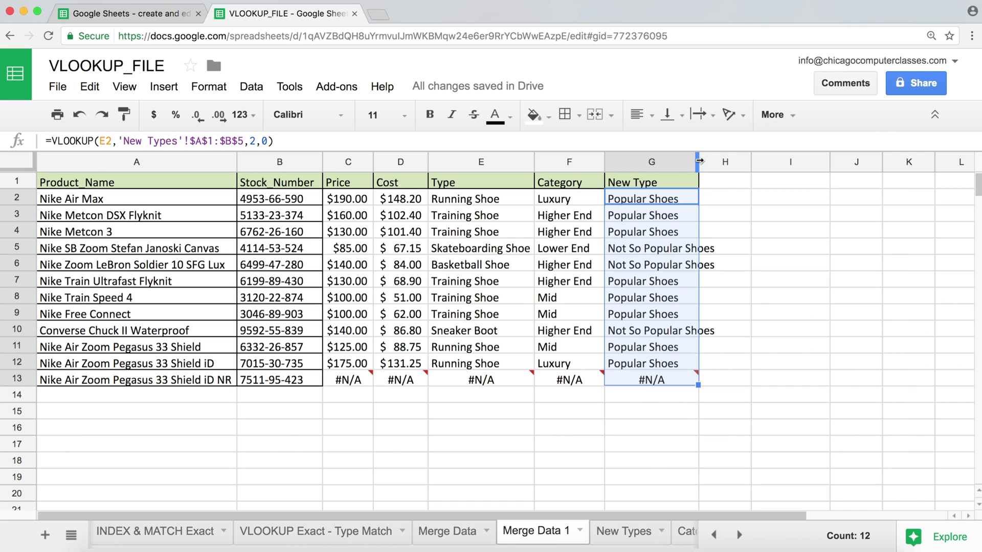
drag(699, 164, 737, 163)
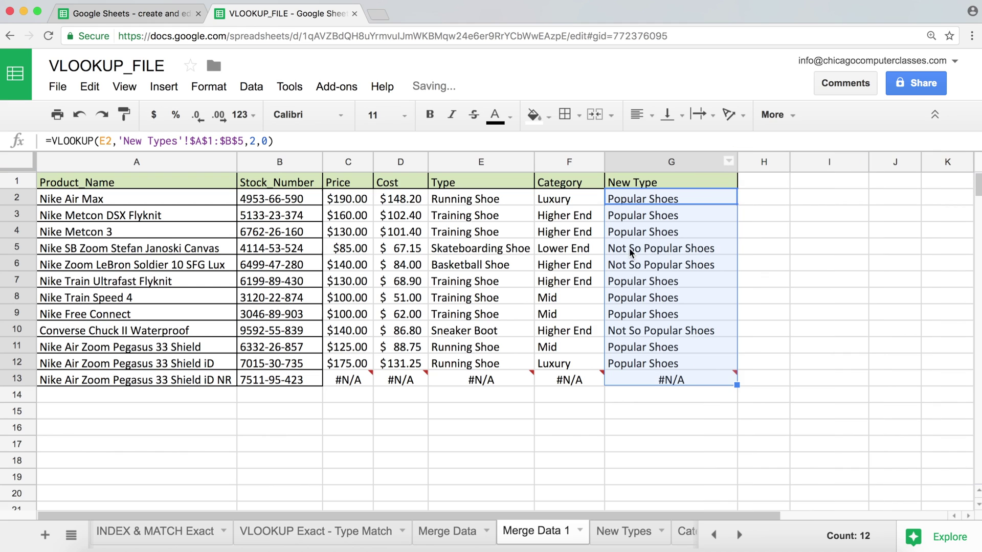
drag(478, 202, 481, 236)
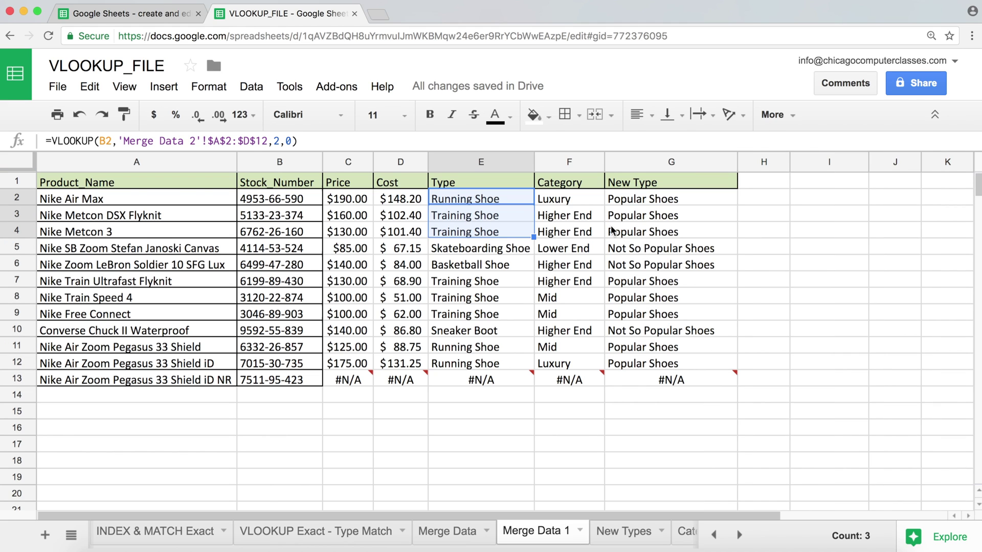
drag(639, 202, 630, 230)
click(484, 251)
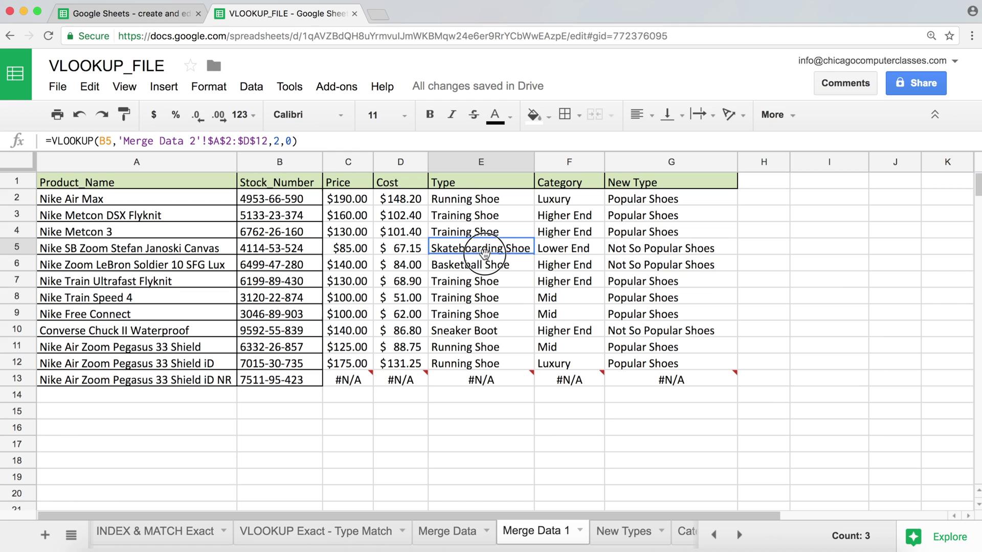
drag(484, 252, 483, 266)
drag(648, 253, 652, 265)
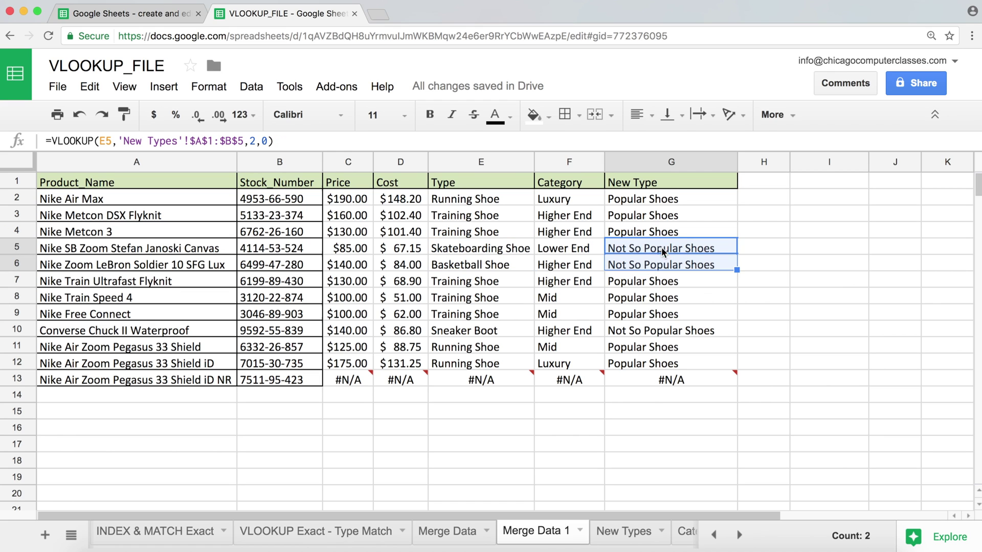
Inspect the #N/A error in row 13 and the lookup formulas in G11 and G2
click(474, 379)
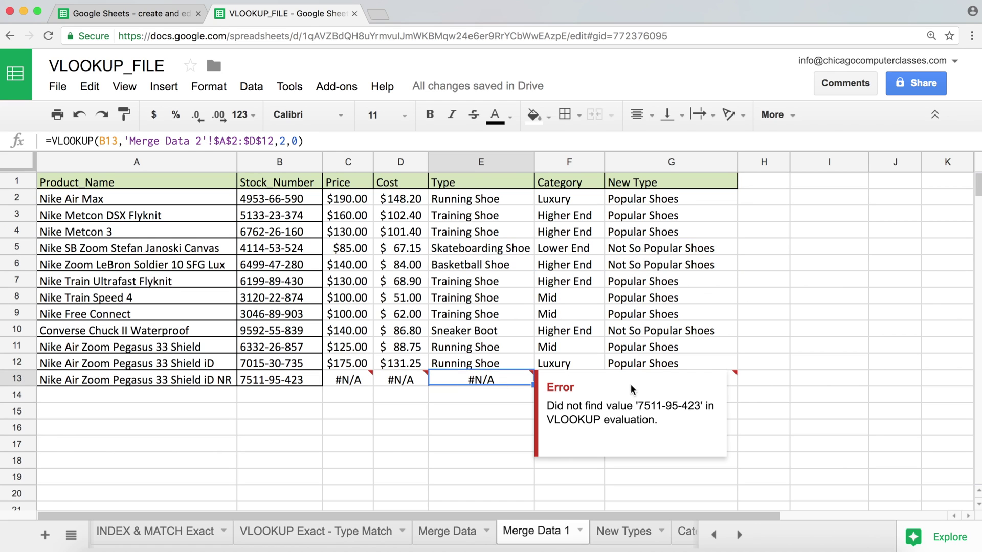
click(688, 352)
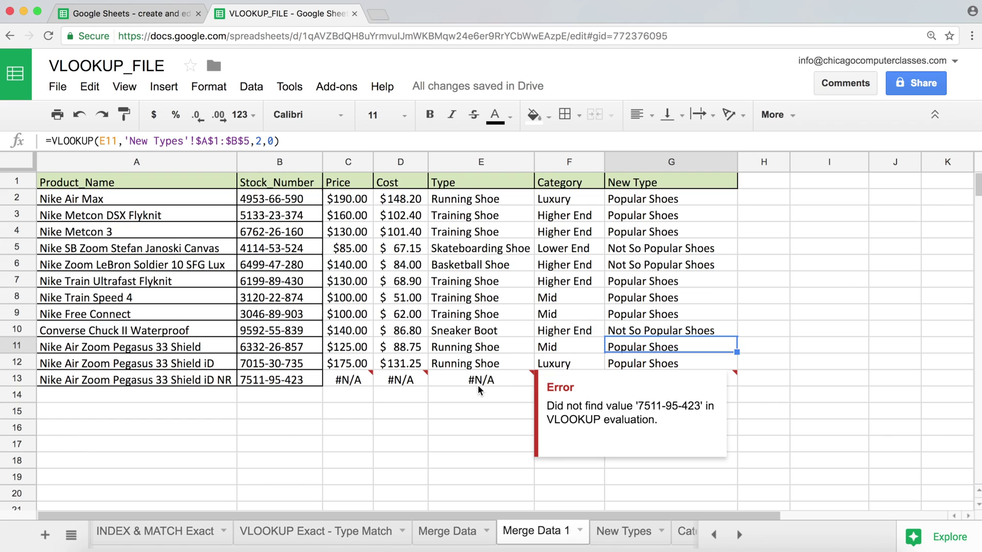
click(629, 202)
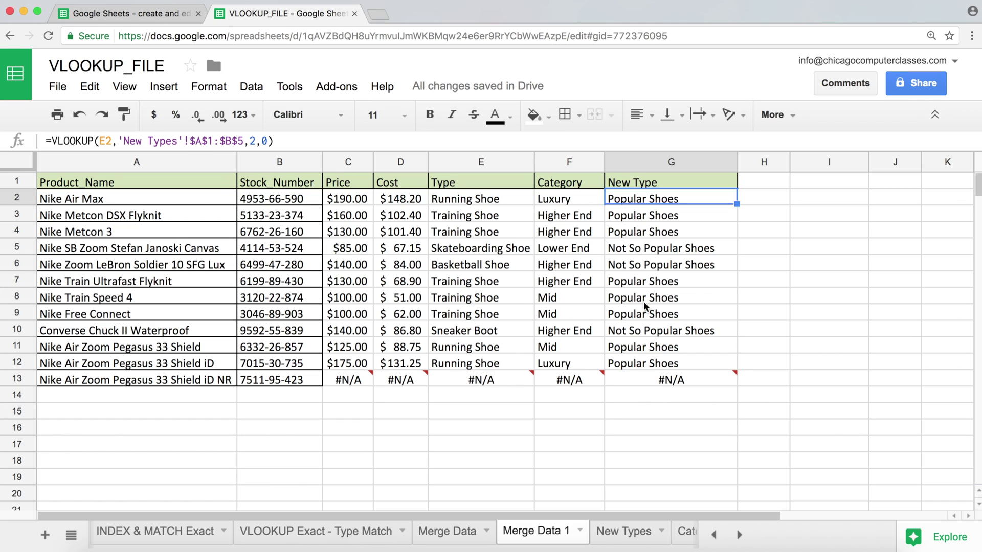
click(657, 384)
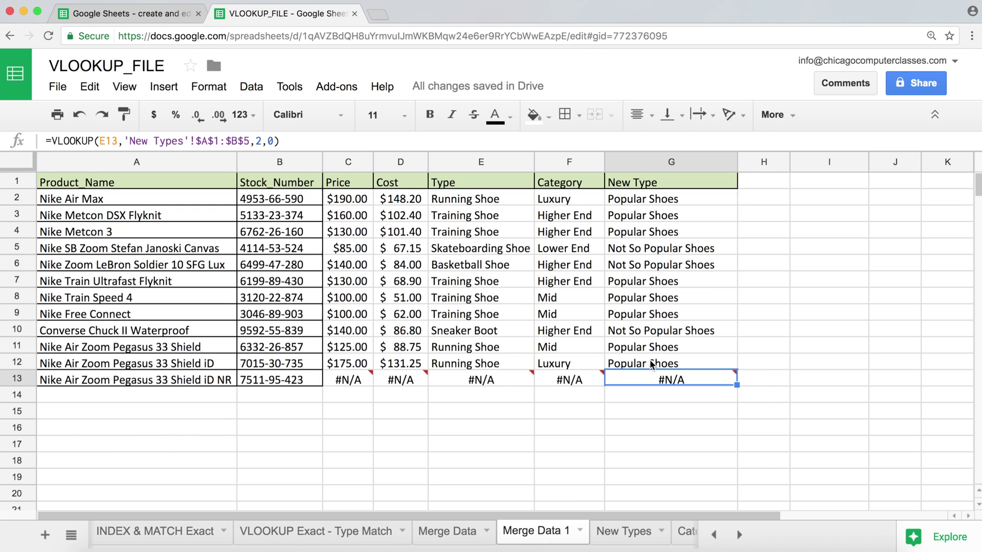
click(636, 202)
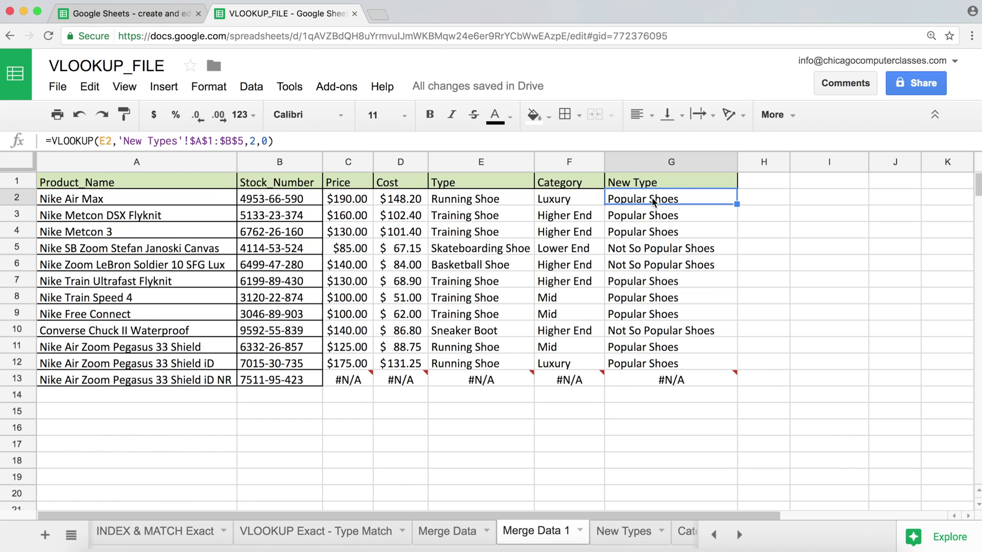
Replace G2's formula with =IFERROR( and paste the original VLOOKUP inside it
double_click(654, 200)
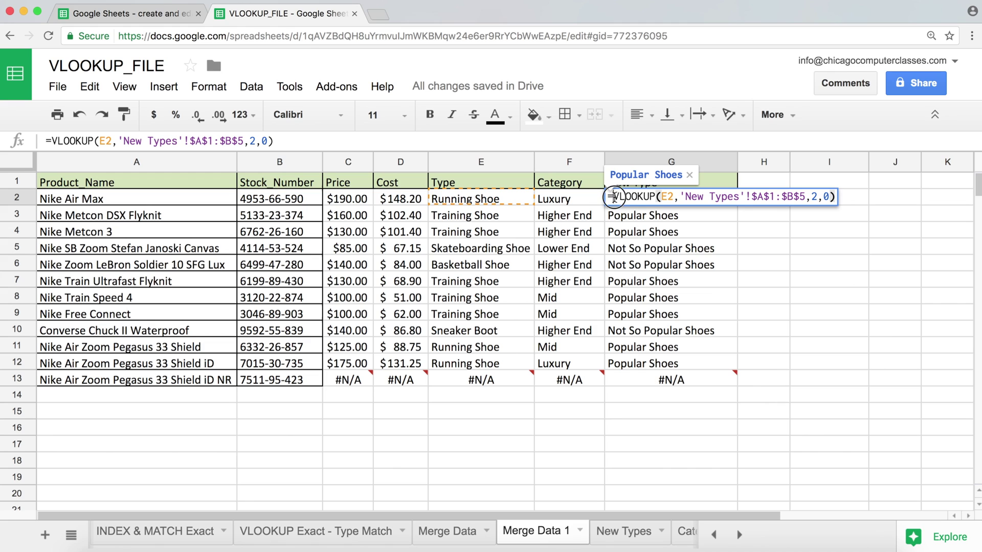
drag(615, 196, 852, 204)
key(super+c)
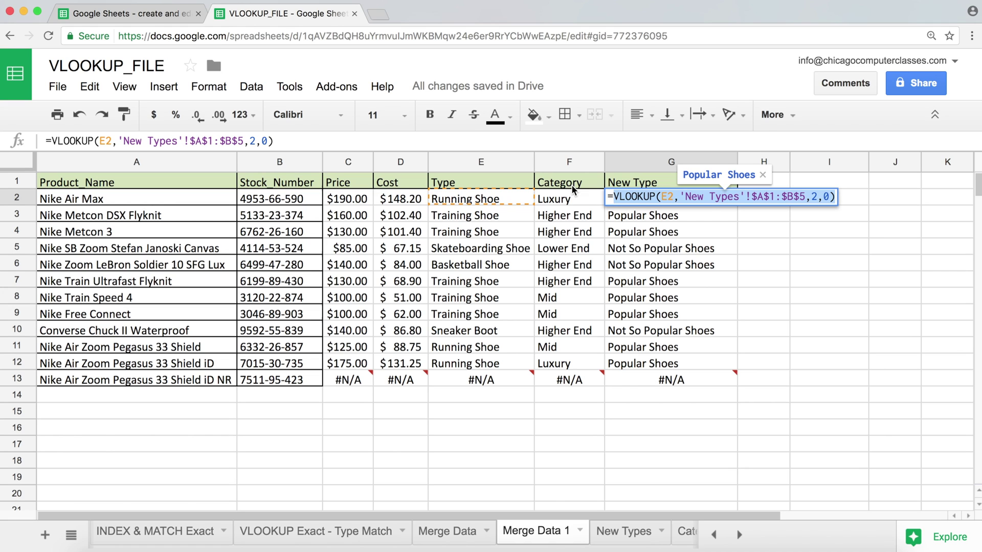
key(BackSpace)
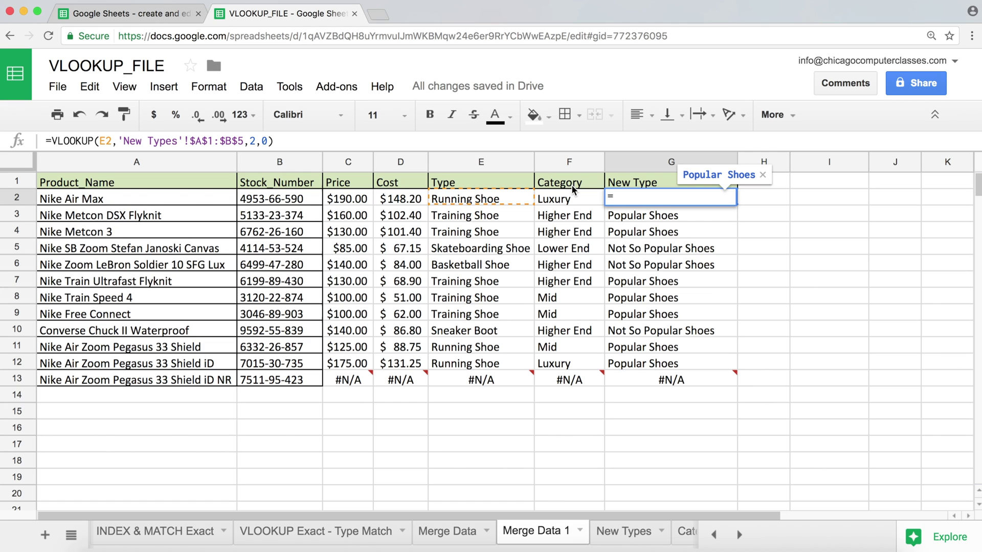
text(ef)
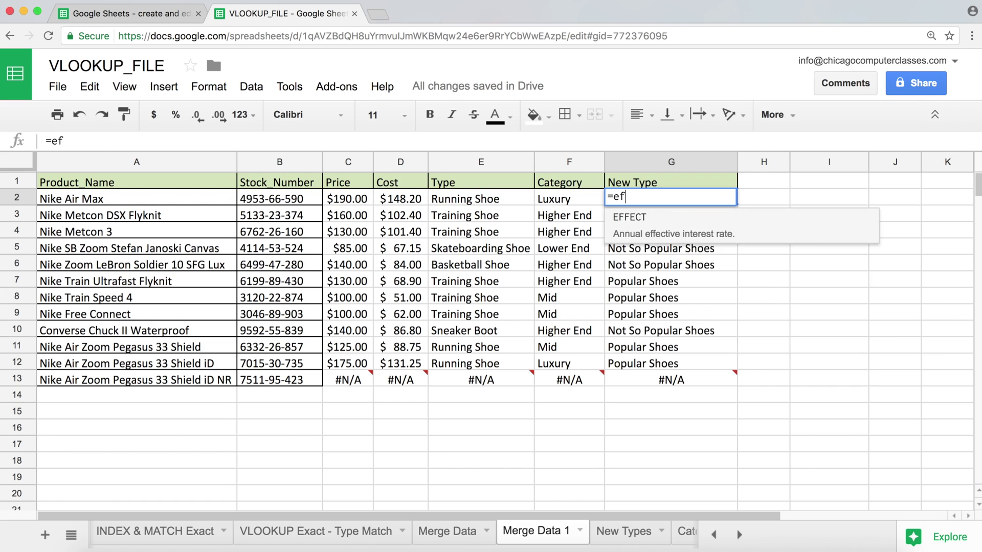
text(e)
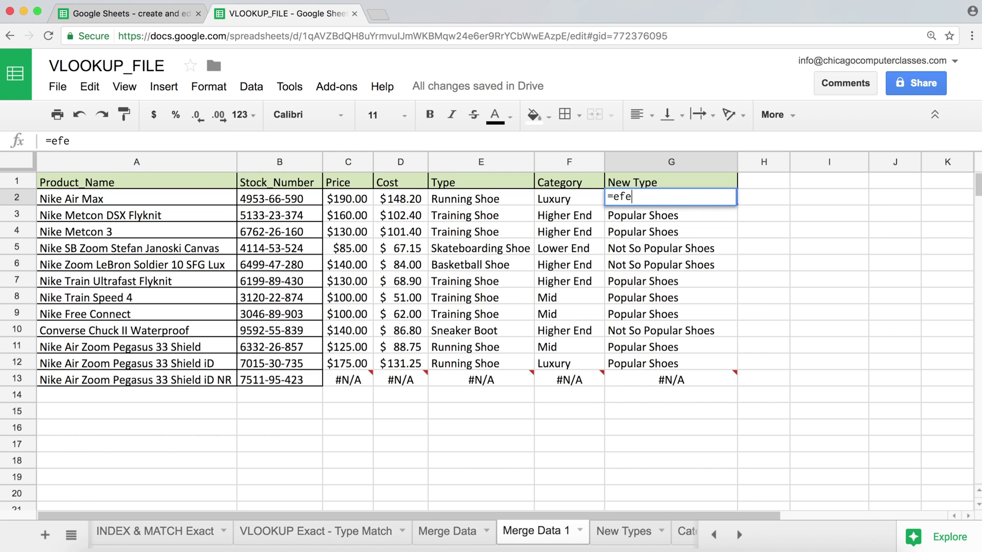
key(BackSpace)
key(BackSpace)
key(BackSpace)
text(ife)
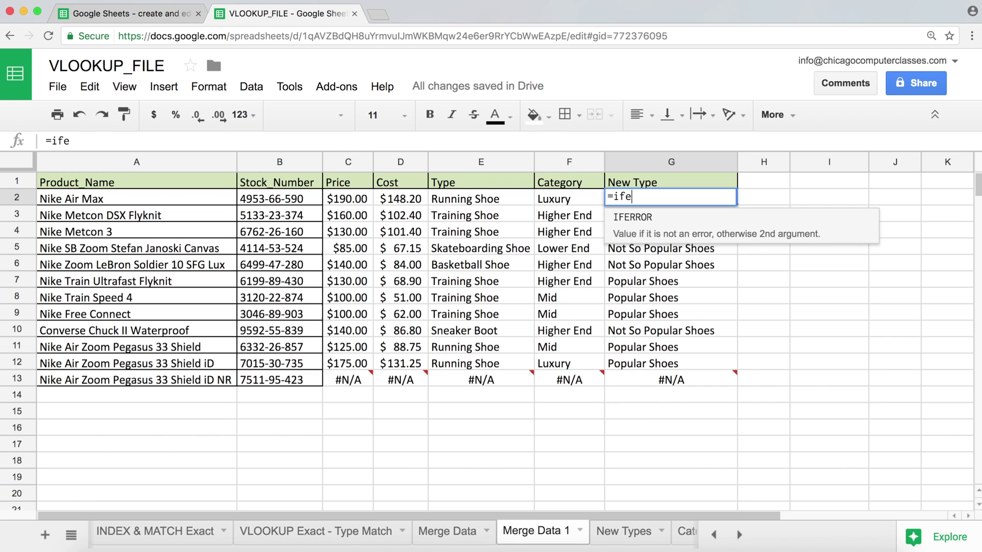
key(Tab)
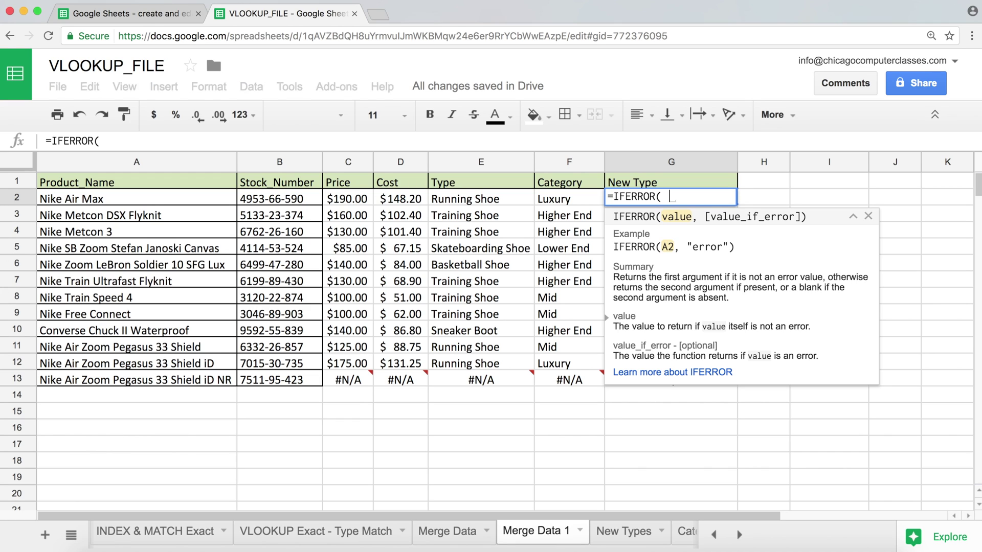
key(super+v)
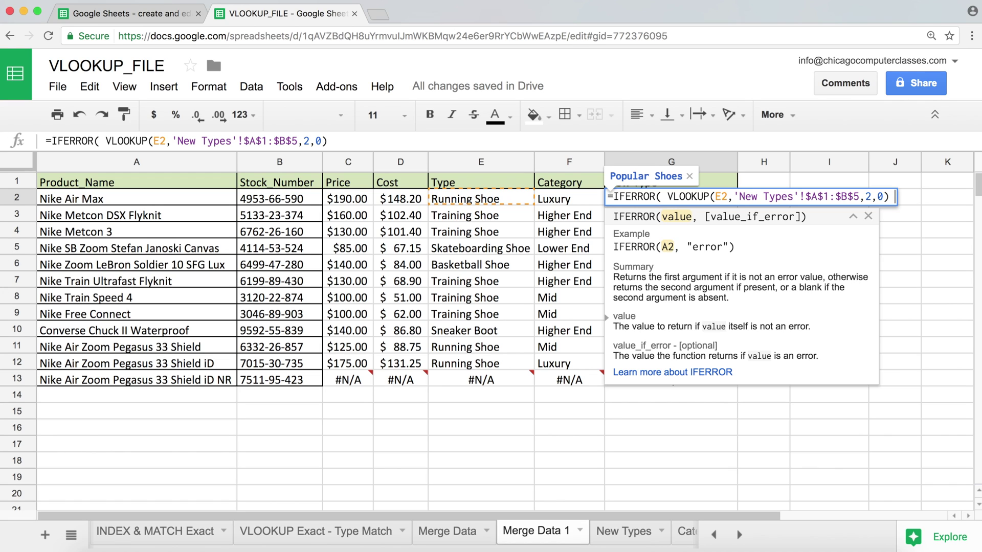
Append , "Other Shoes") to G2's IFERROR formula and enter it
text(,)
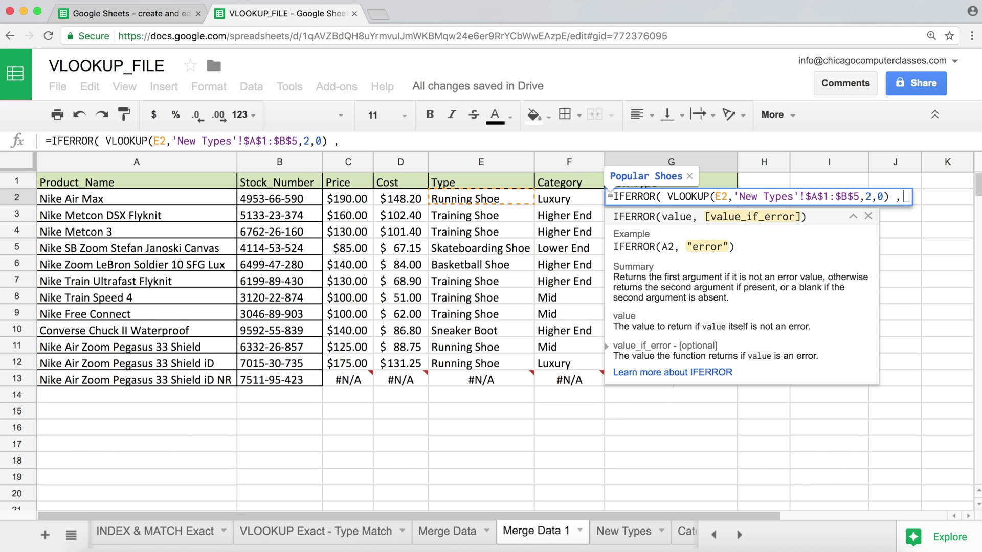
text(")
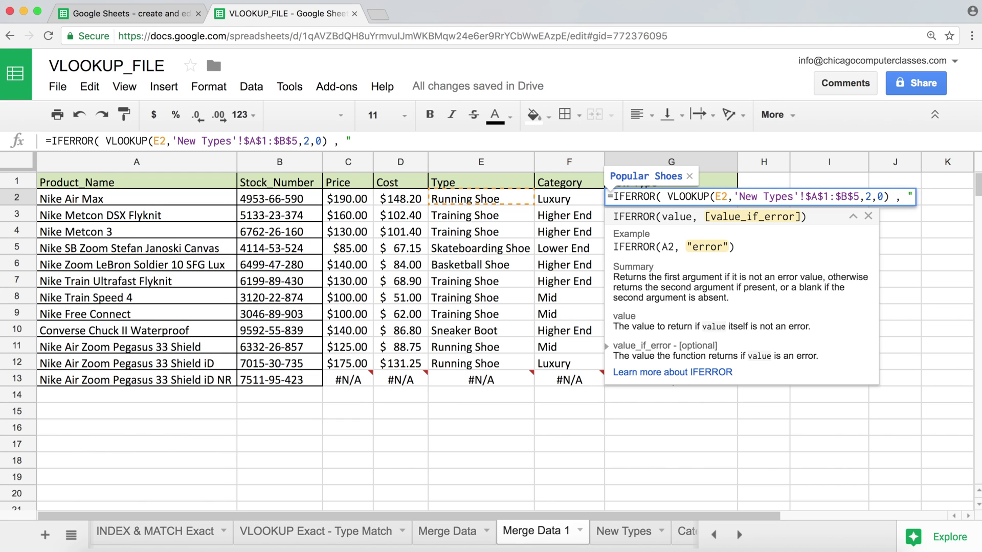
text(Other Sho)
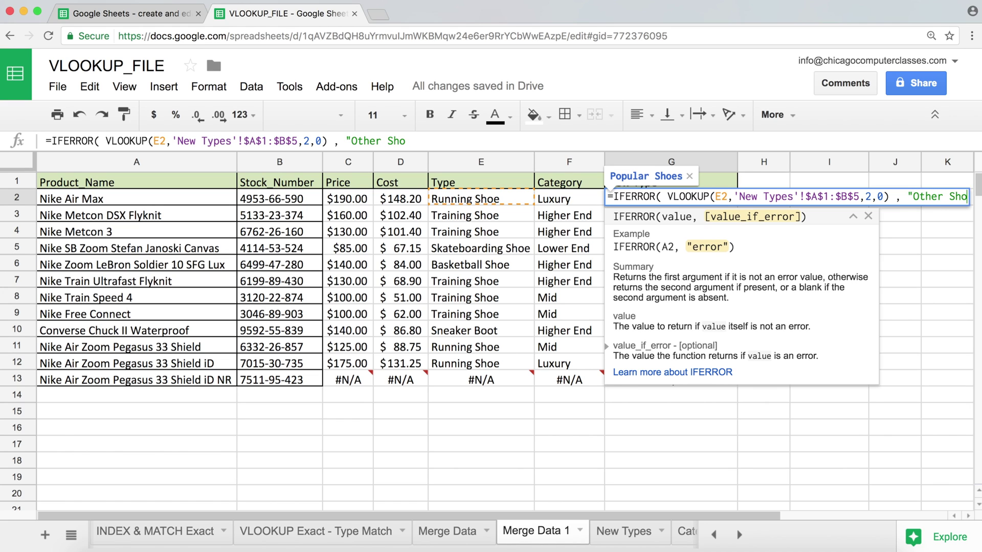
text(es")
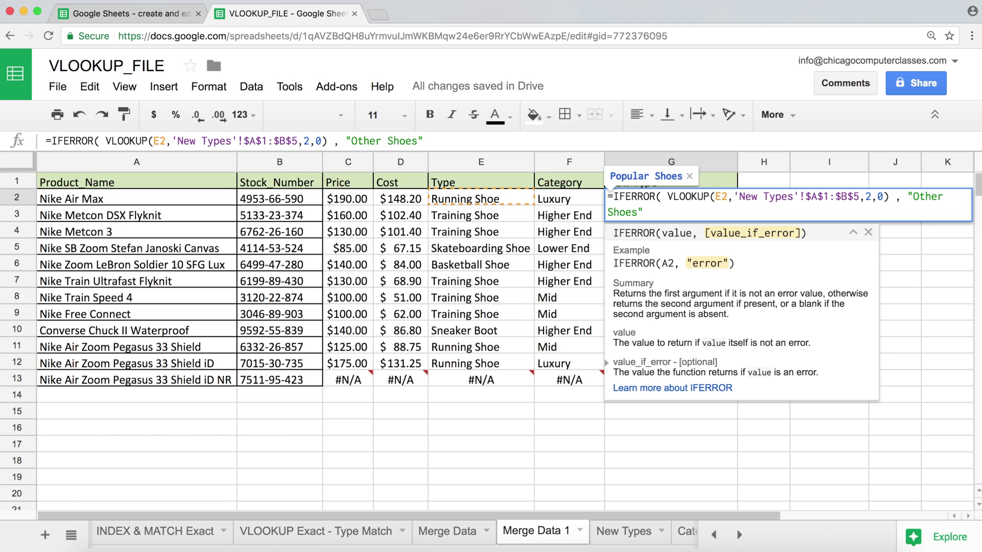
text())
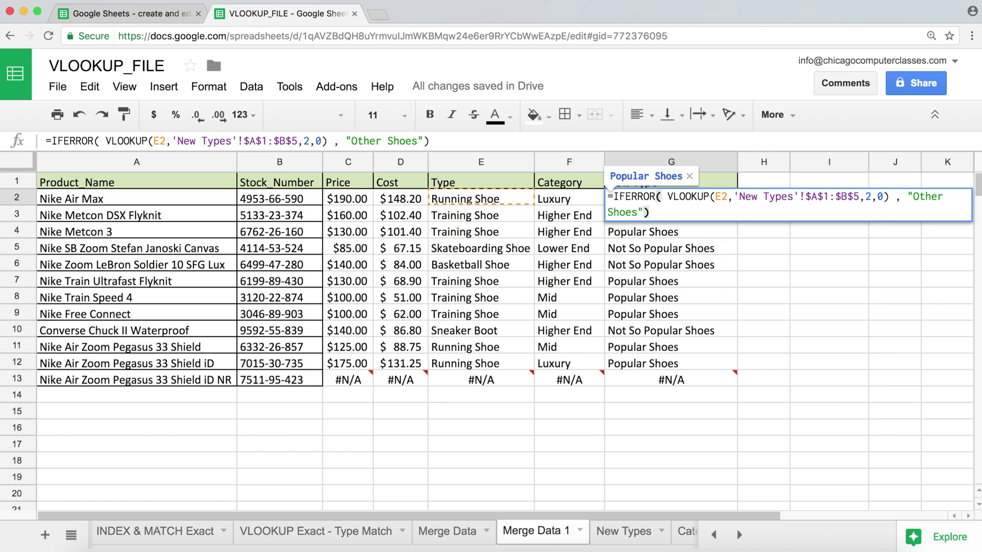
key(Return)
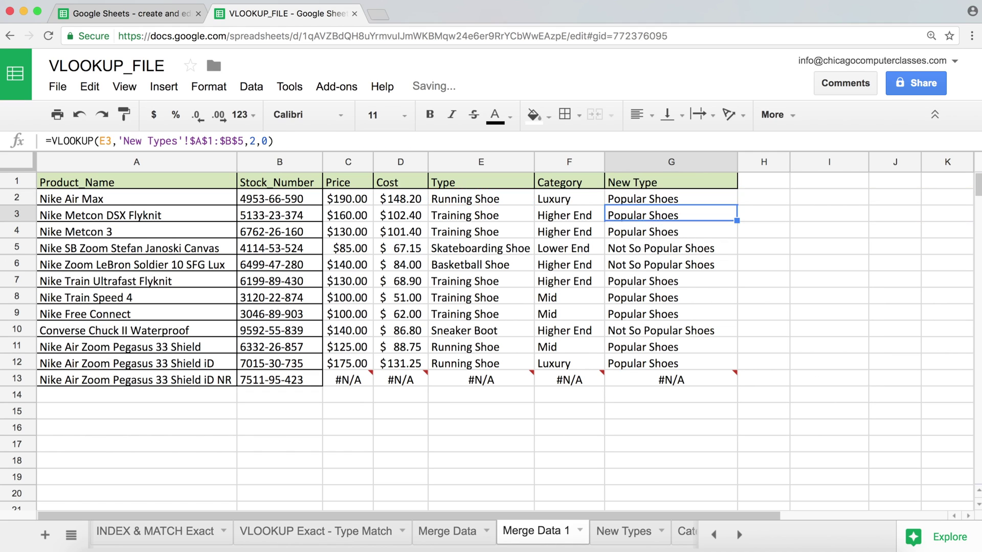
Fill G2's IFERROR formula down to G13, which now shows Other Shoes
click(622, 199)
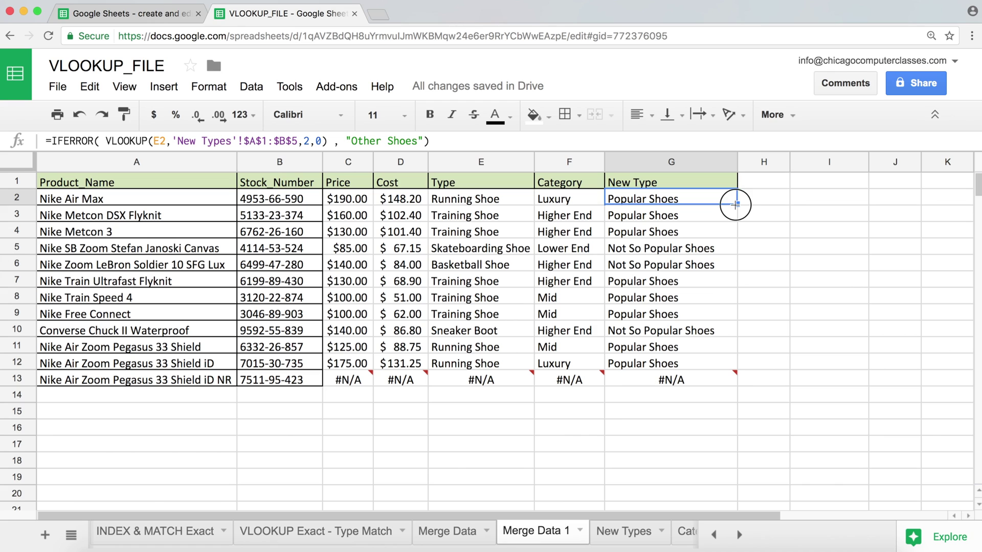
drag(735, 204, 735, 383)
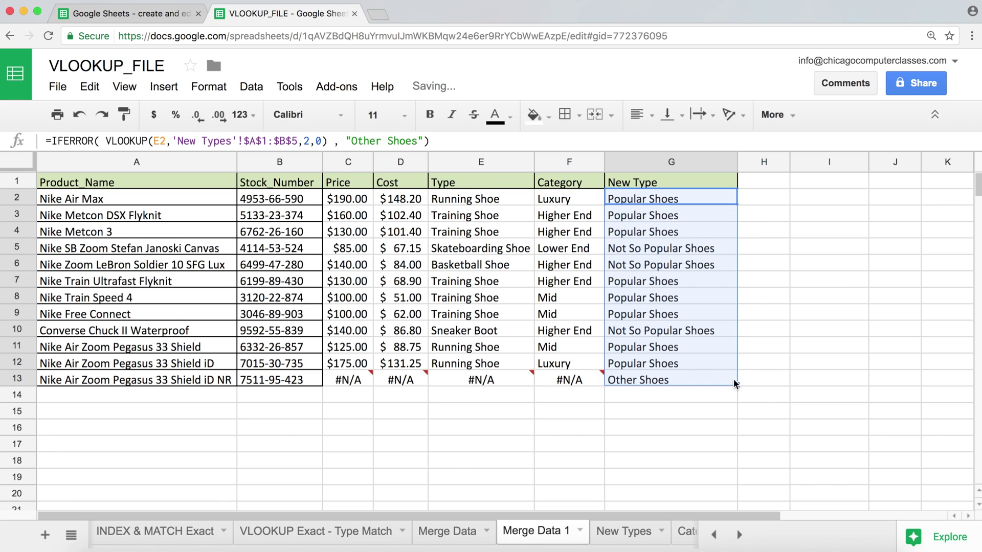
click(656, 382)
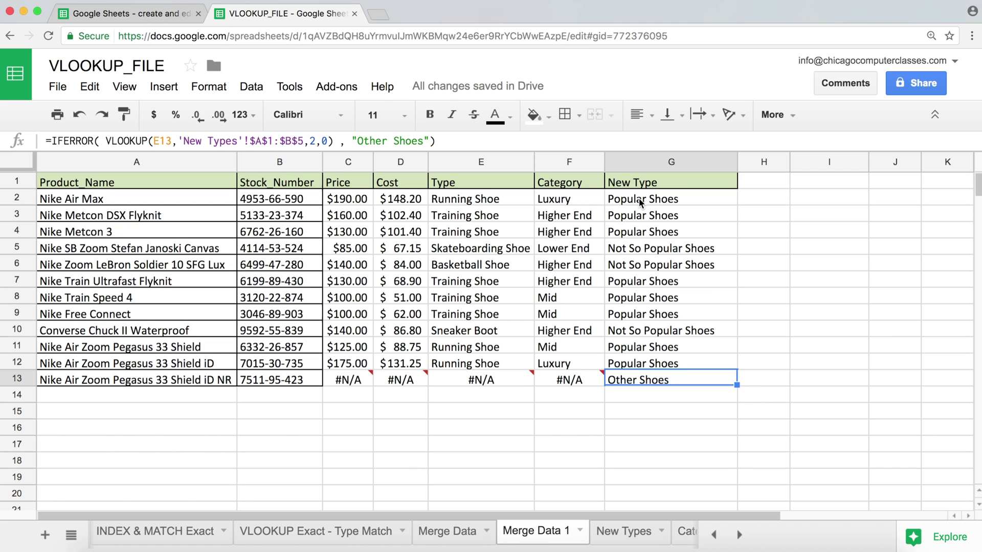
Copy G2:G13 and paste it back as values only
click(651, 162)
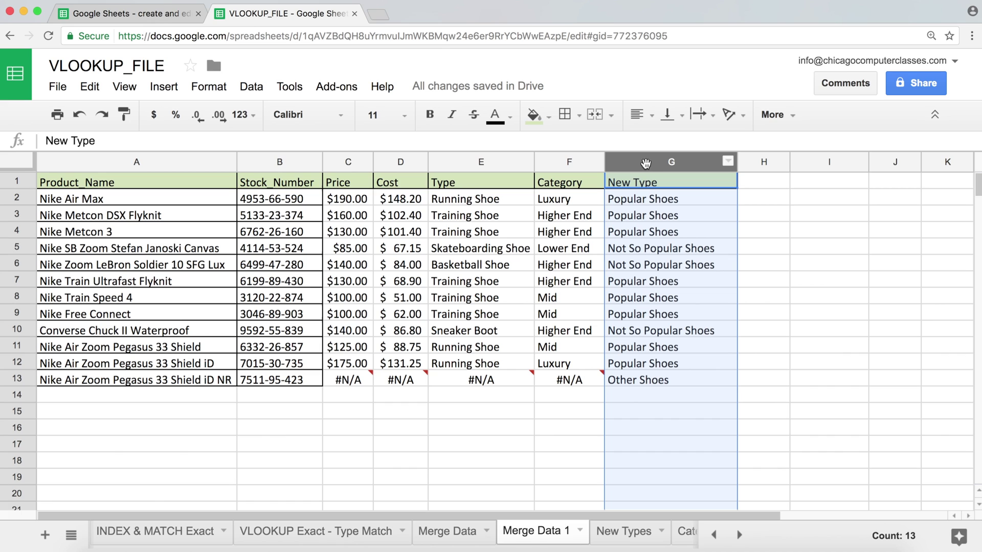
drag(637, 200, 642, 379)
right_click(642, 197)
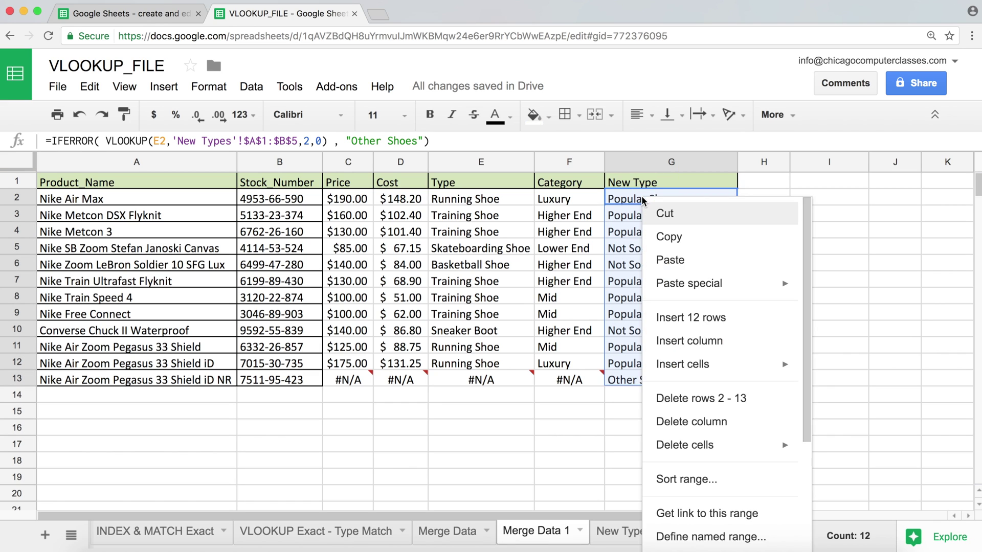
click(674, 237)
right_click(639, 200)
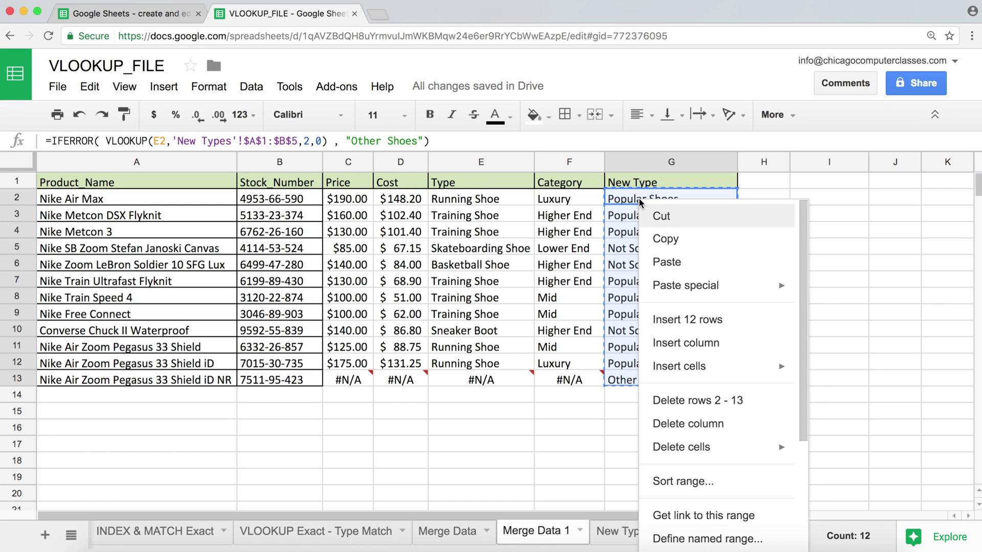
mouse_move(730, 290)
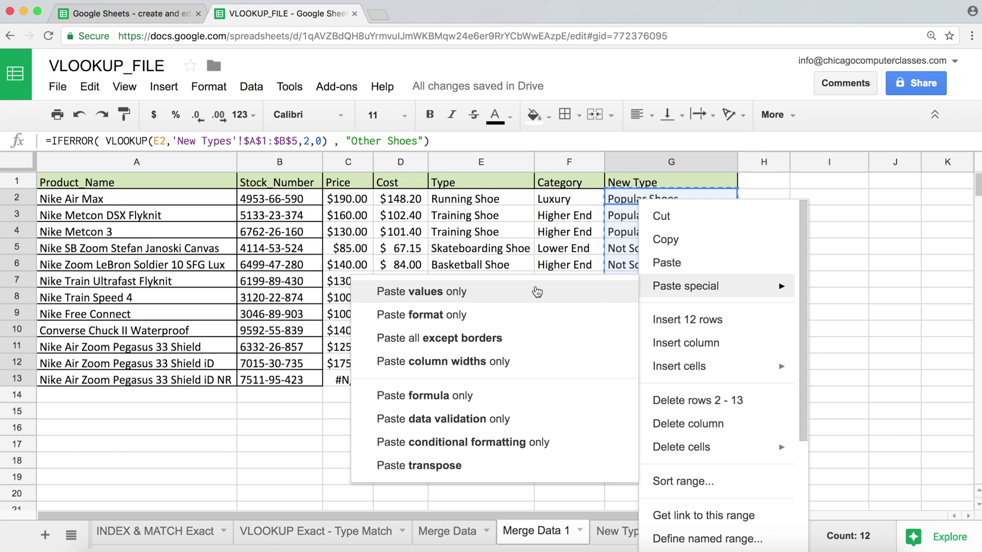
click(505, 292)
Verify several New Type cells including G13 hold plain text, then go to A1
click(645, 216)
click(641, 245)
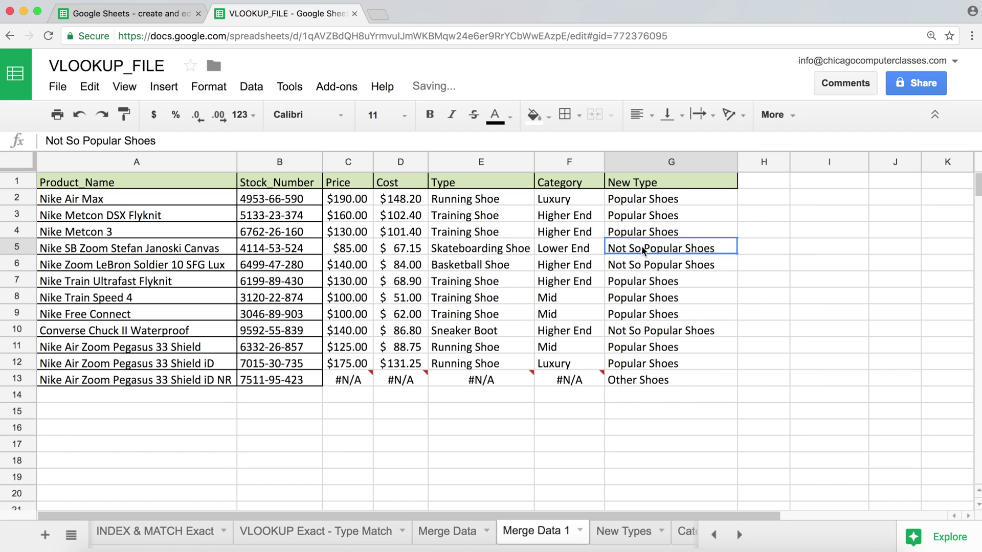
click(637, 281)
click(644, 330)
click(647, 366)
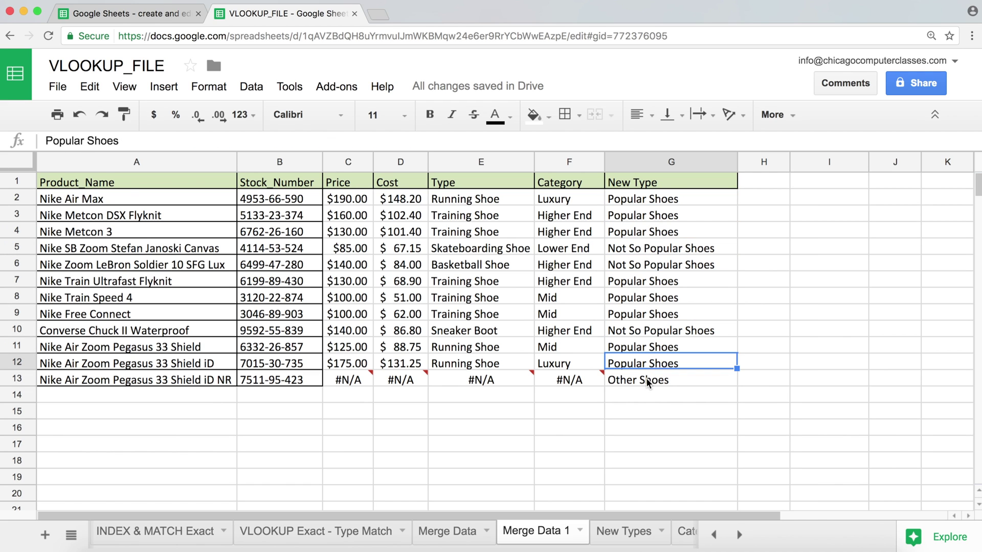
click(647, 380)
click(659, 280)
click(659, 214)
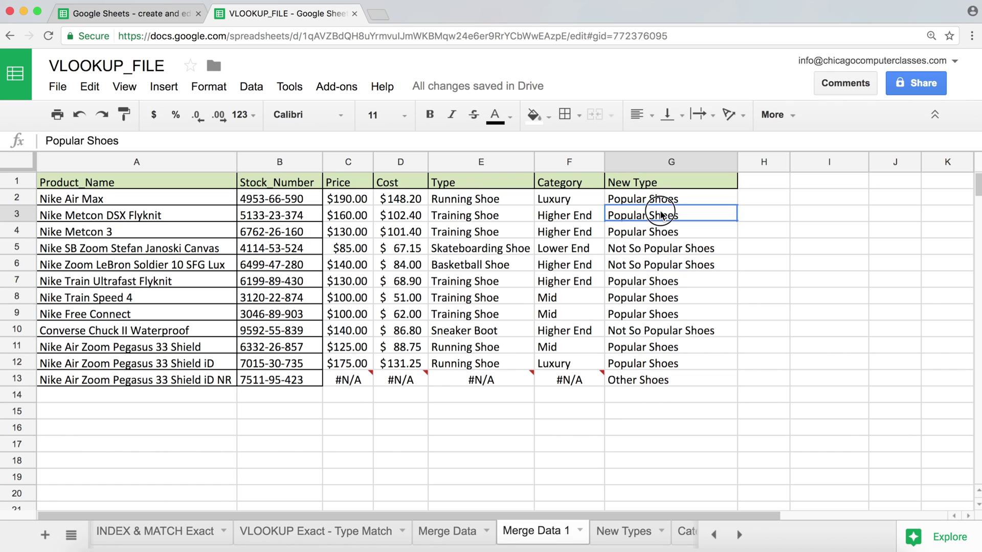
click(167, 179)
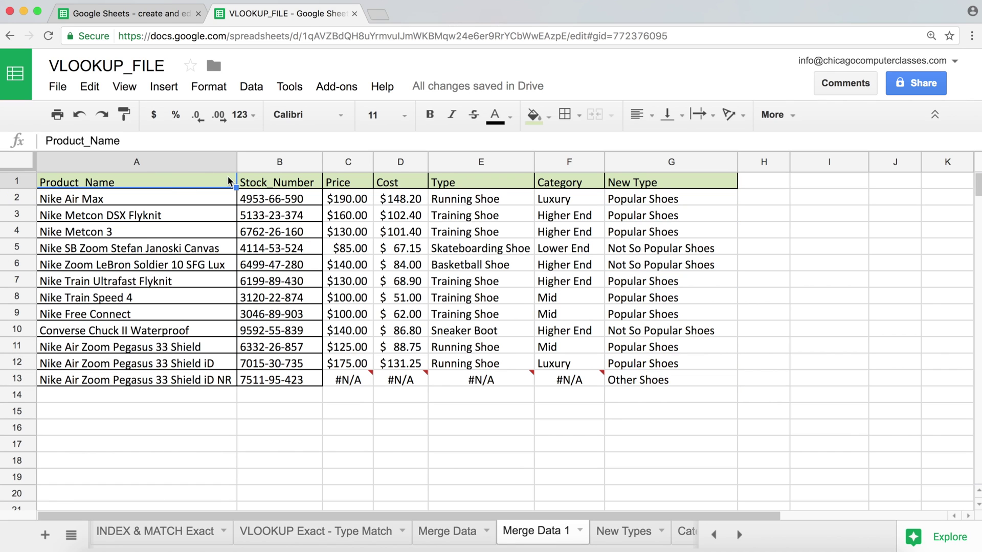